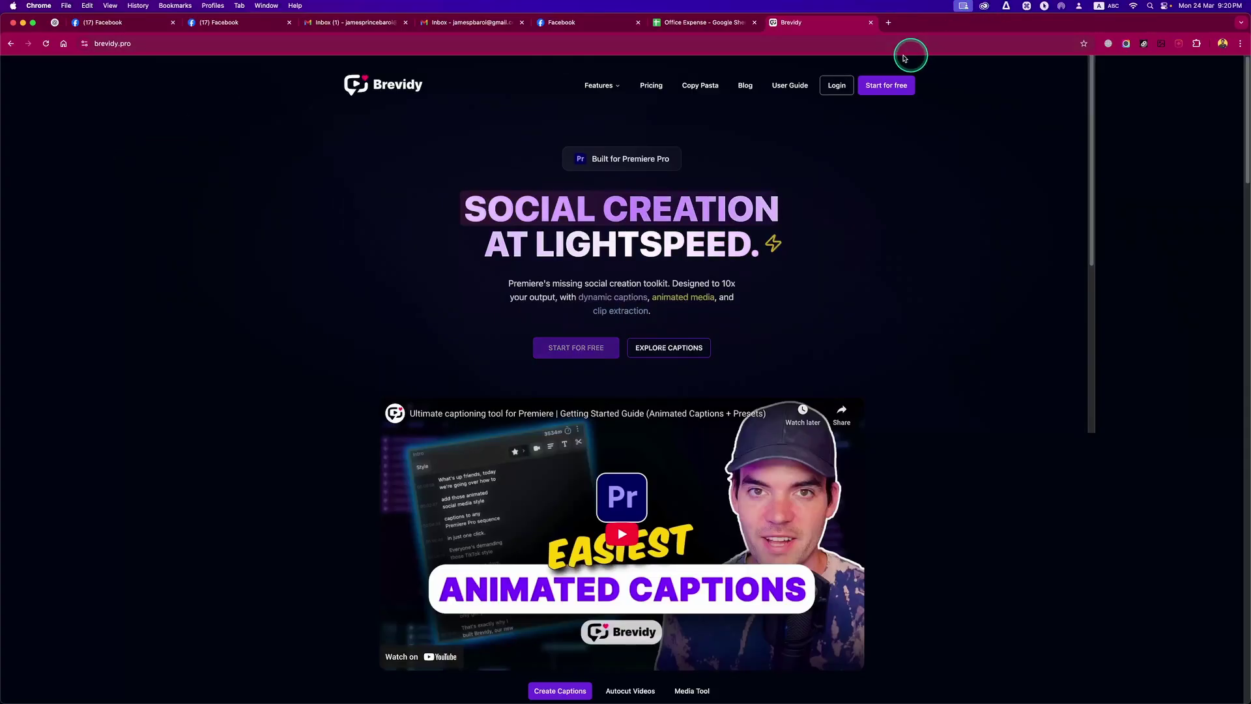
Download Brevidy 1.6.1 from brevidy.pro and install brevidy.zxp with the ZXP installer.
left_click(853, 79)
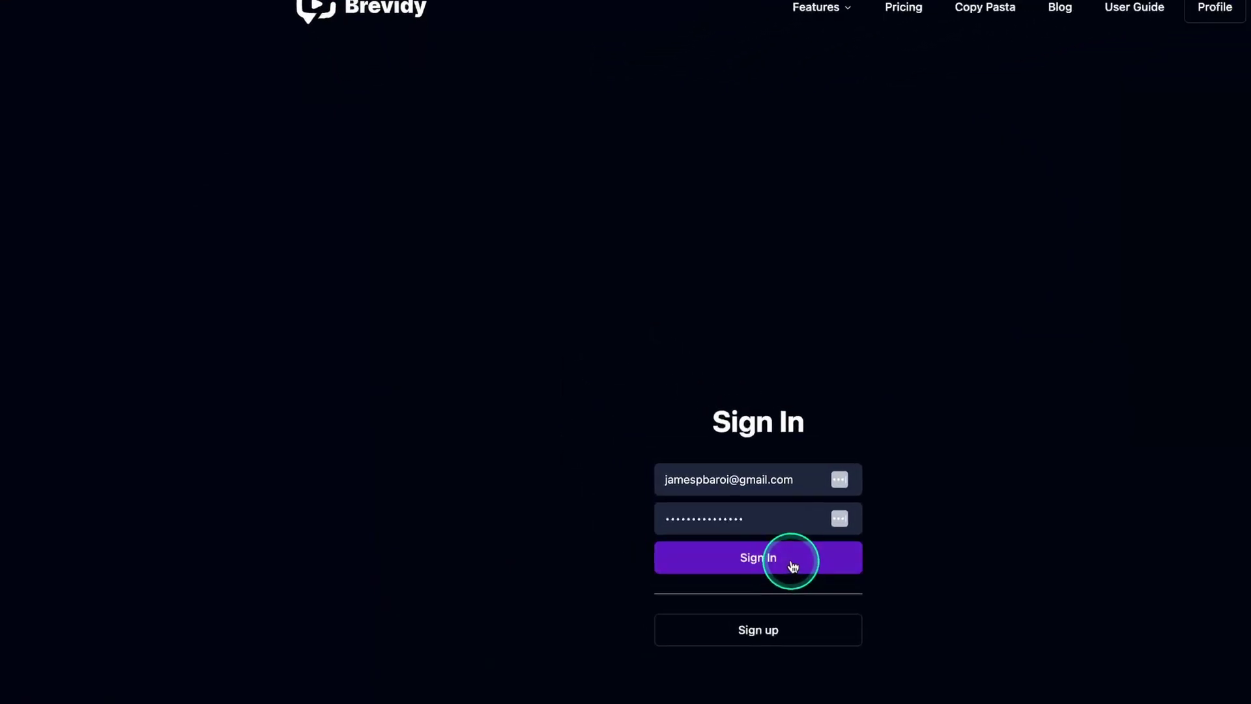
left_click(944, 399)
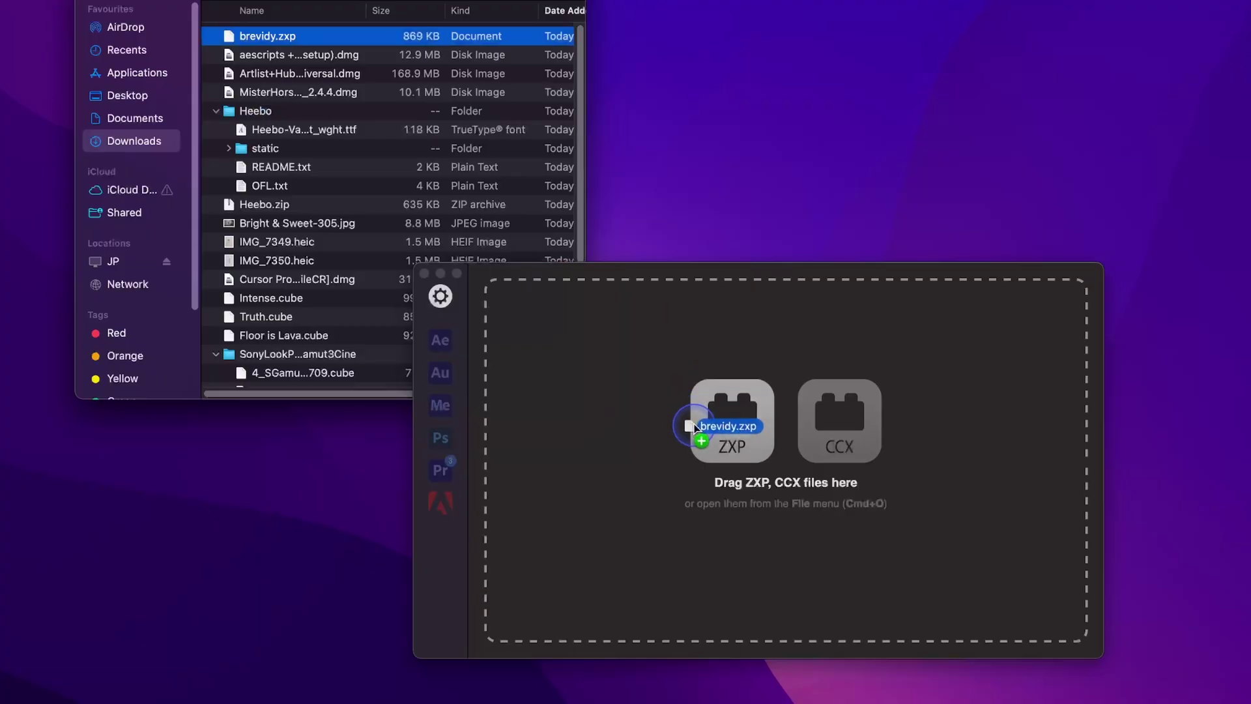
left_click_drag(689, 414, 695, 422)
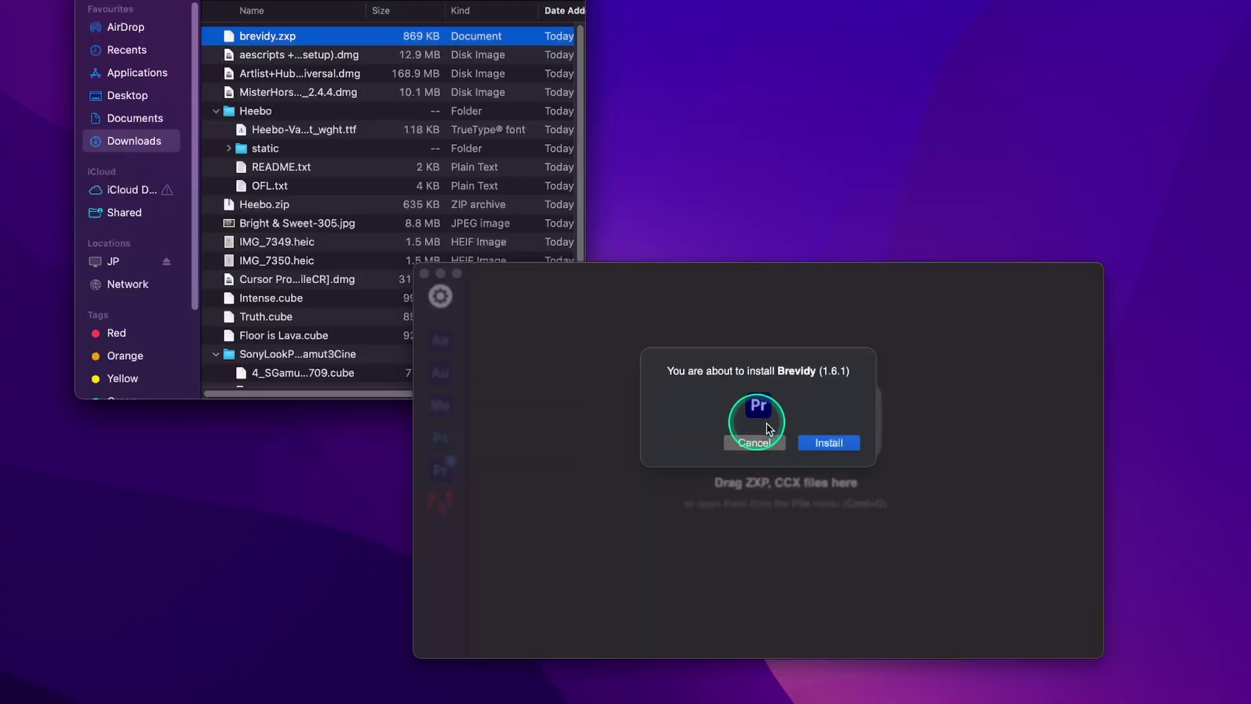
left_click(810, 443)
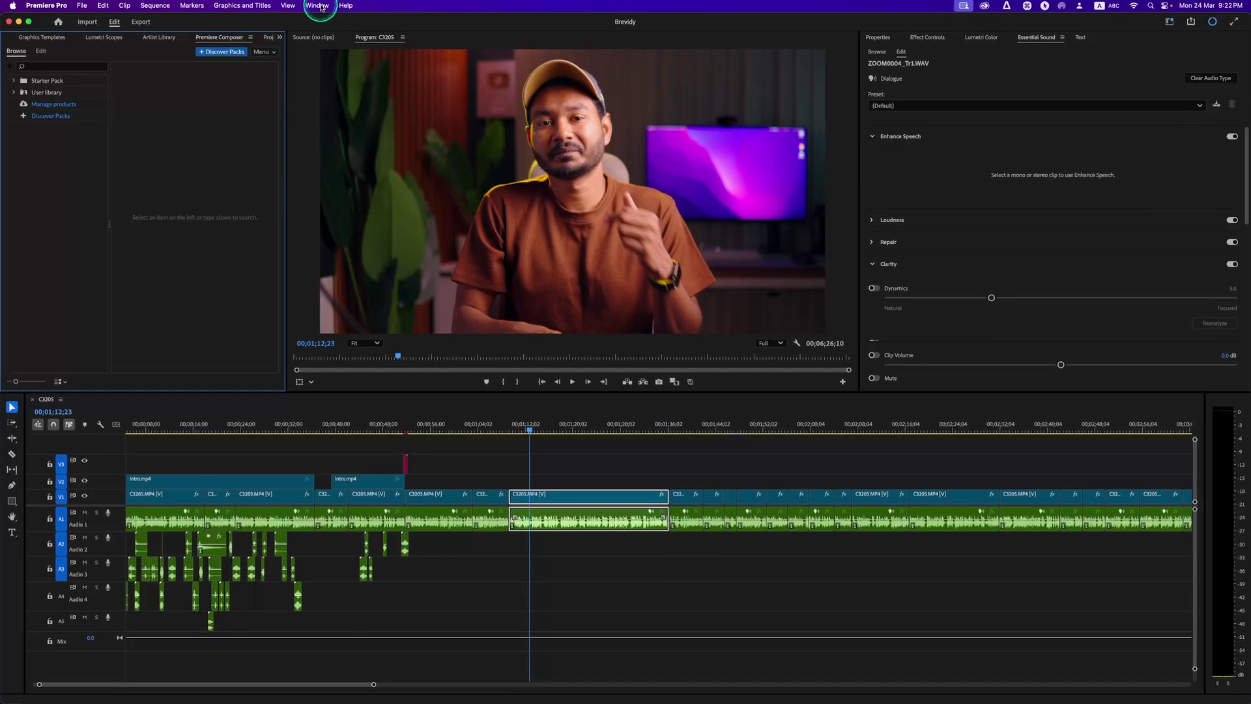
left_click(317, 6)
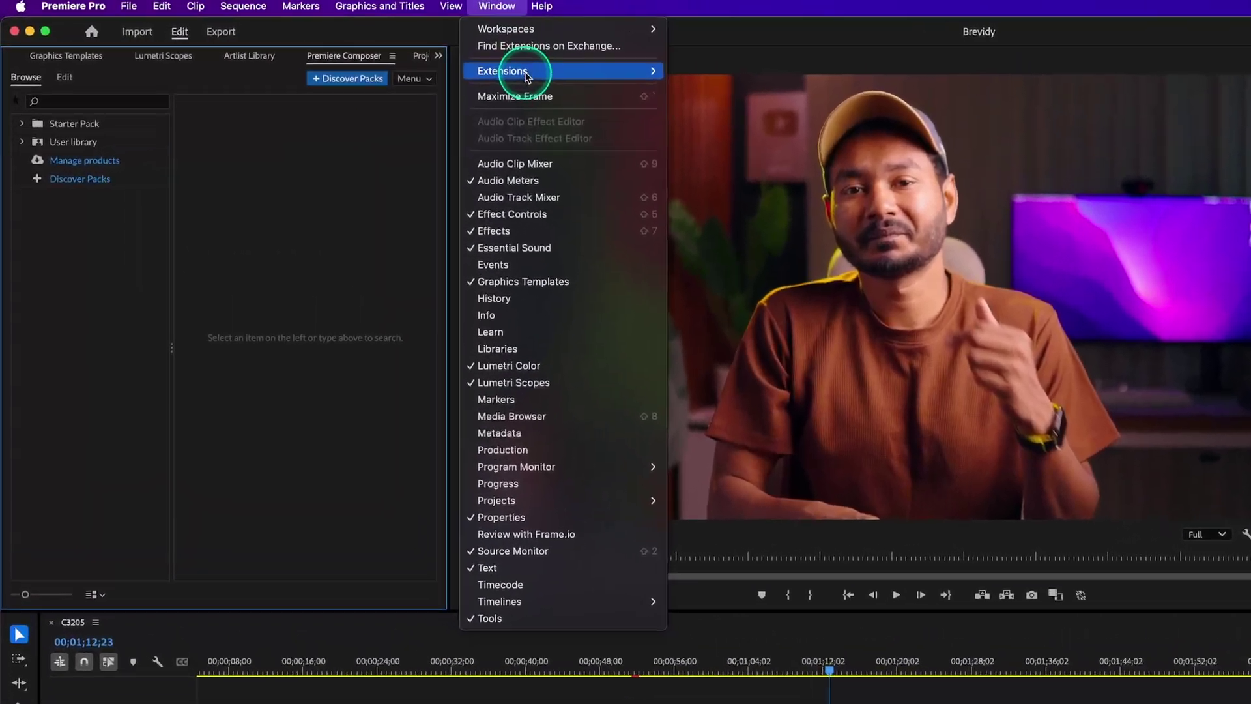
Open the Brevidy panel from Window > Extensions and sign in with the saved account.
mouse_move(331, 47)
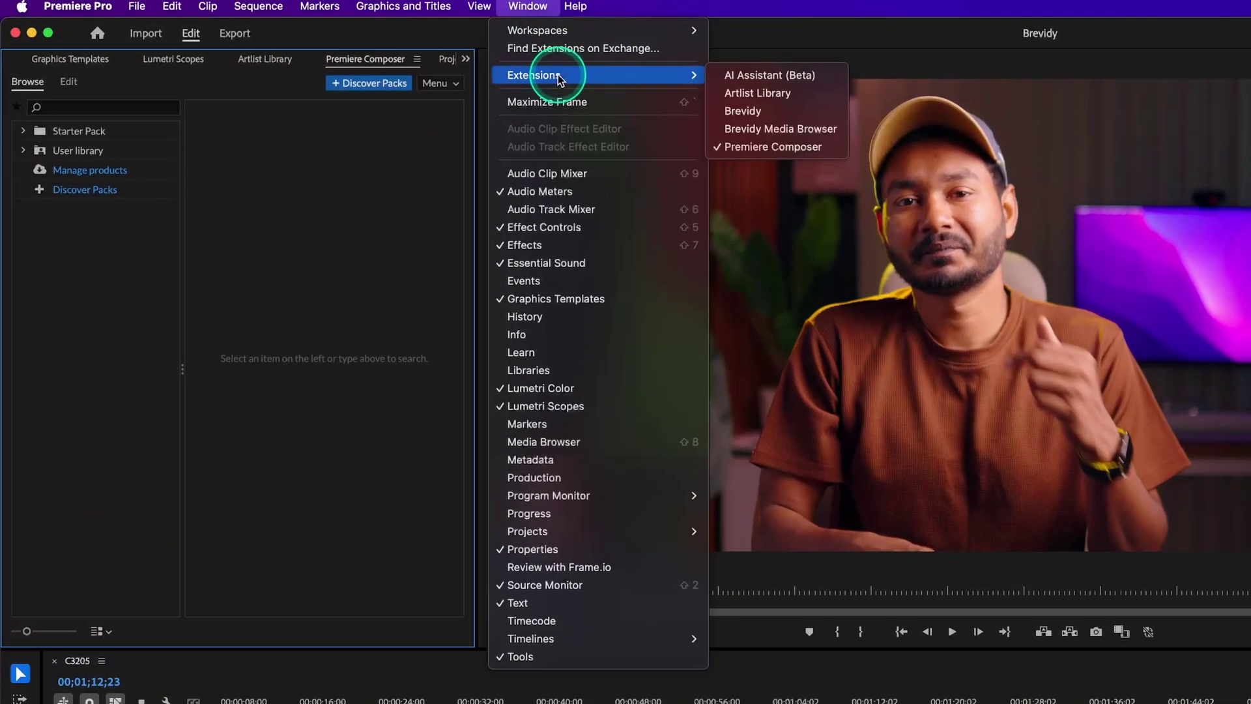
left_click(746, 112)
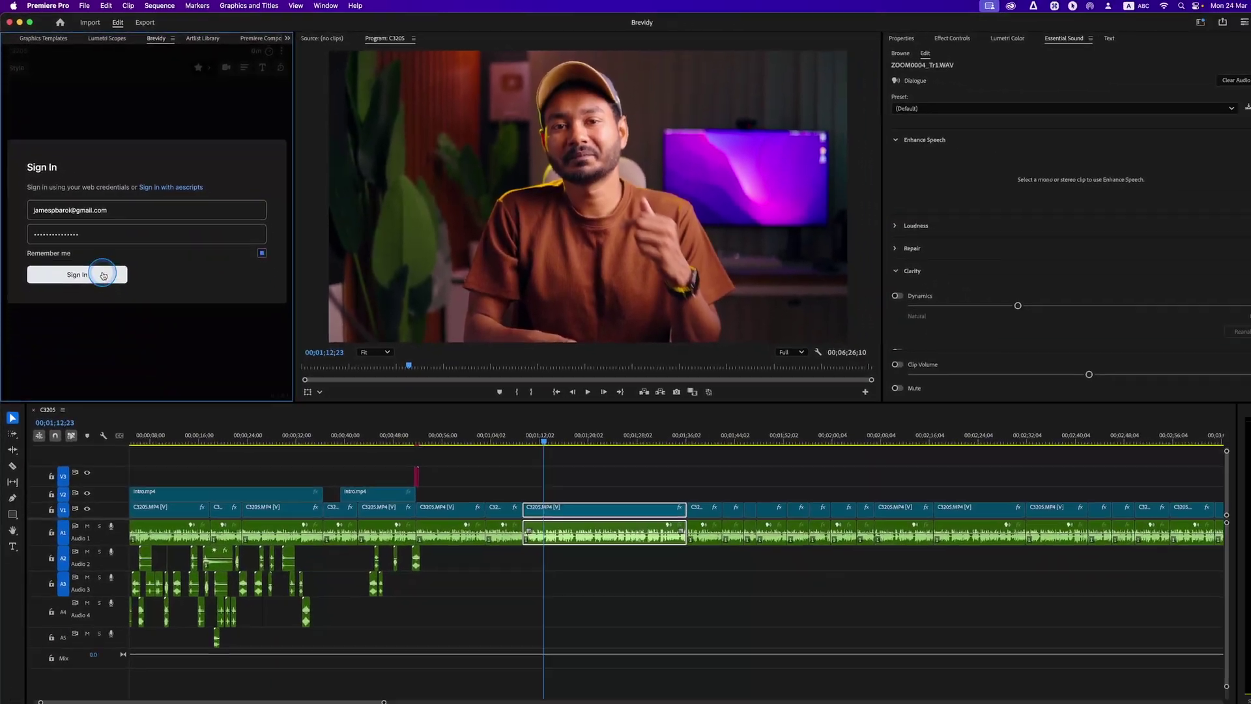
left_click(125, 441)
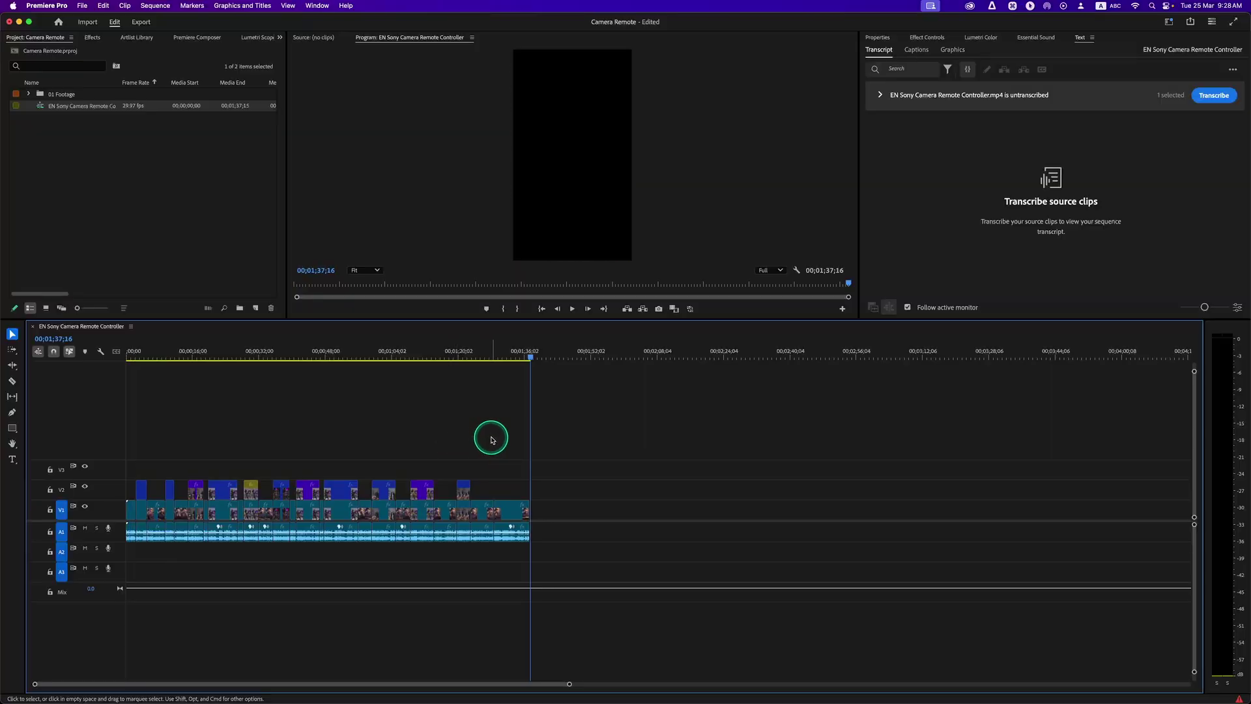
Reopen the Brevidy panel on the EN Sony Camera Remote Controller sequence.
key("Up")
left_click(316, 6)
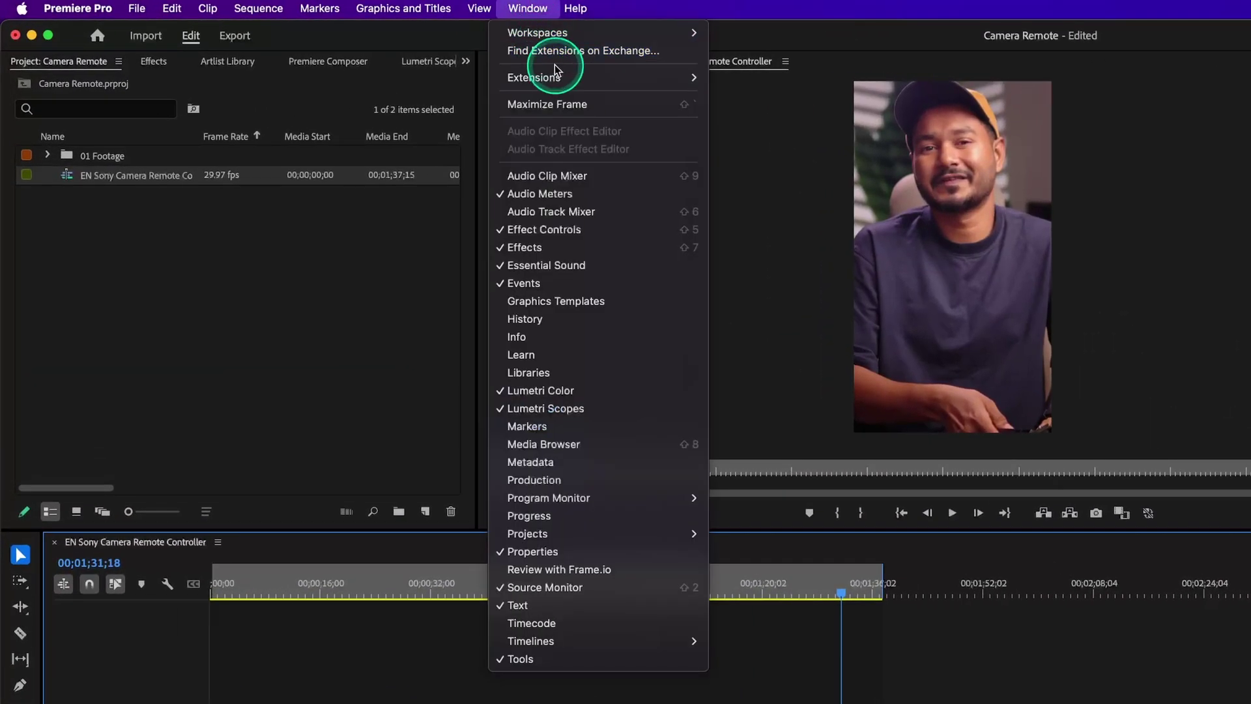
mouse_move(556, 73)
left_click(769, 113)
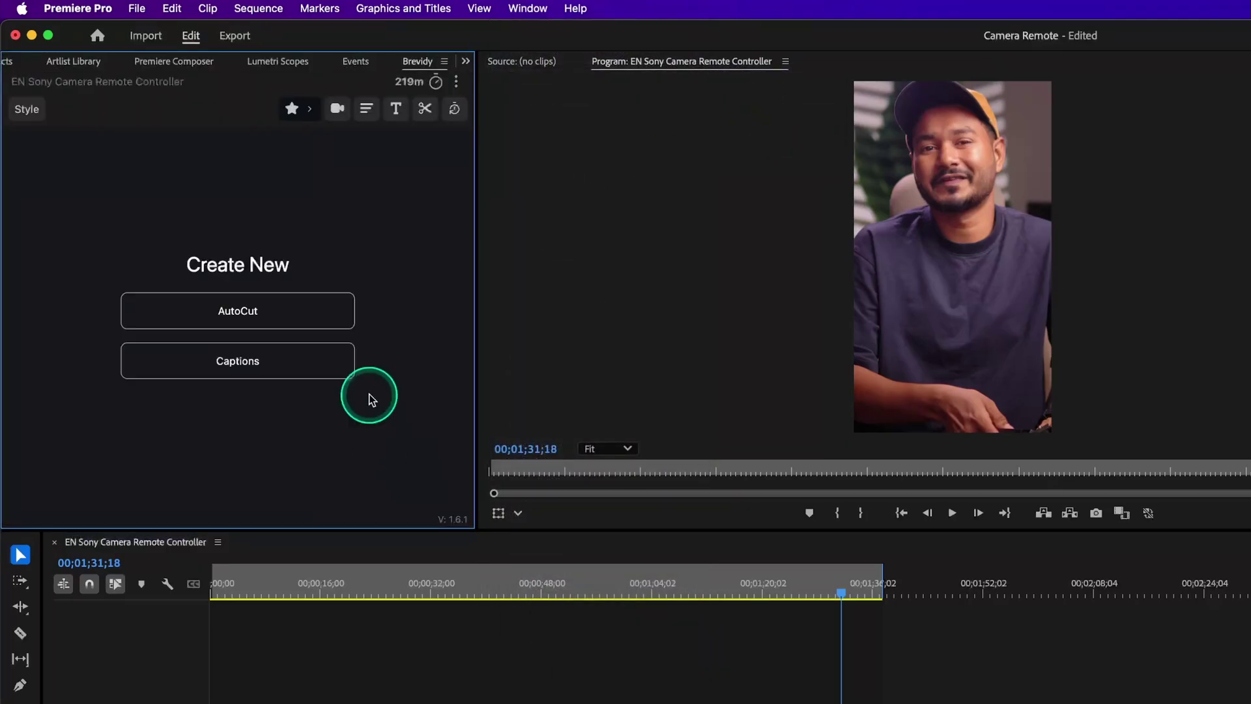
left_click(301, 299)
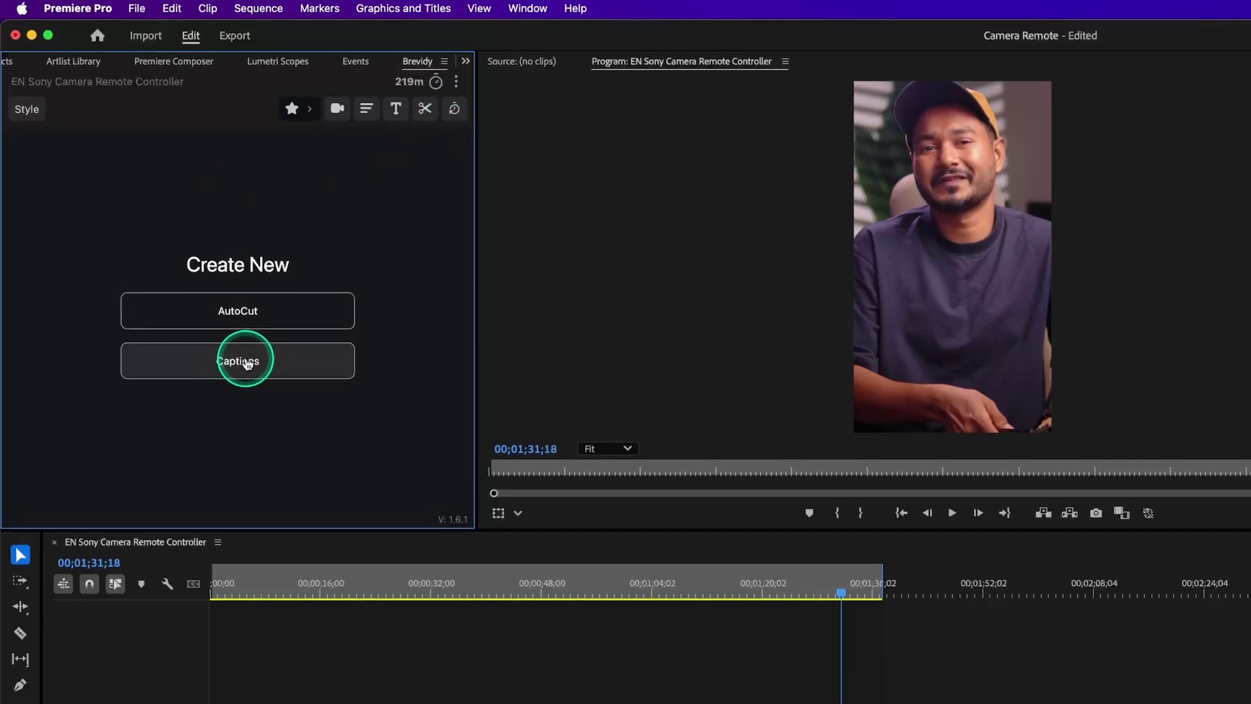
Choose the Default BG Zoom caption style in Brevidy's Create Captions form.
left_click(309, 363)
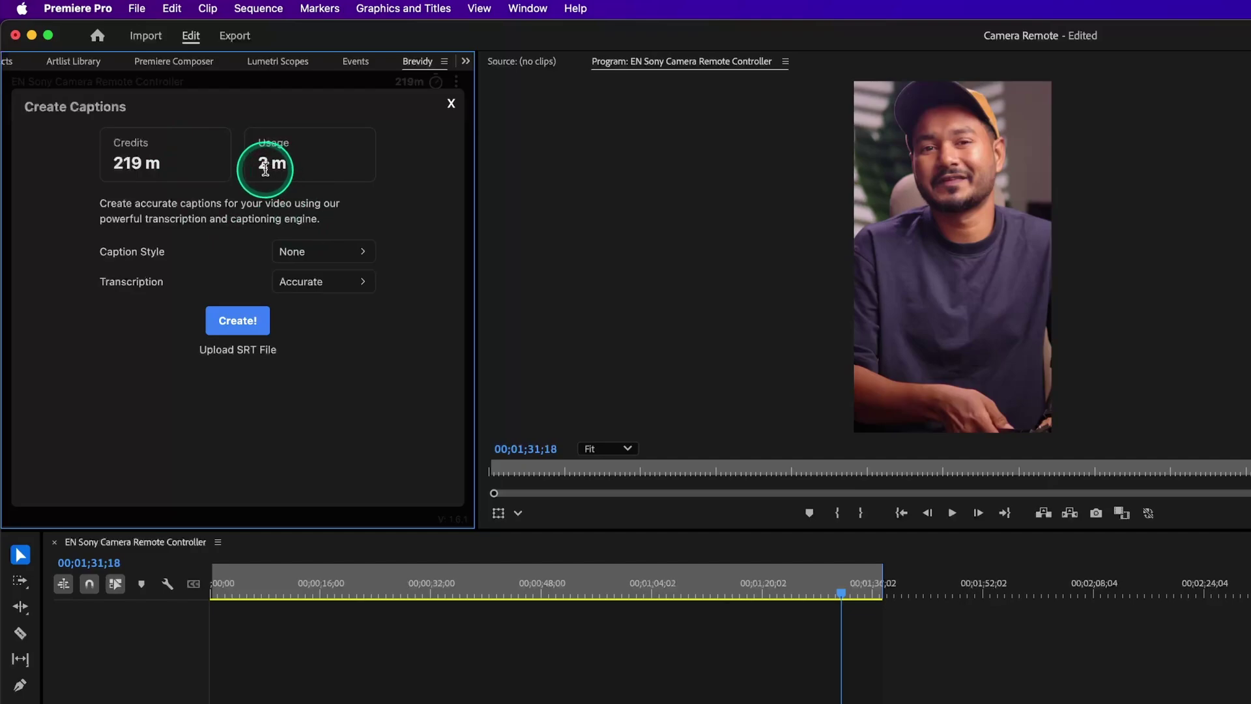
left_click(323, 255)
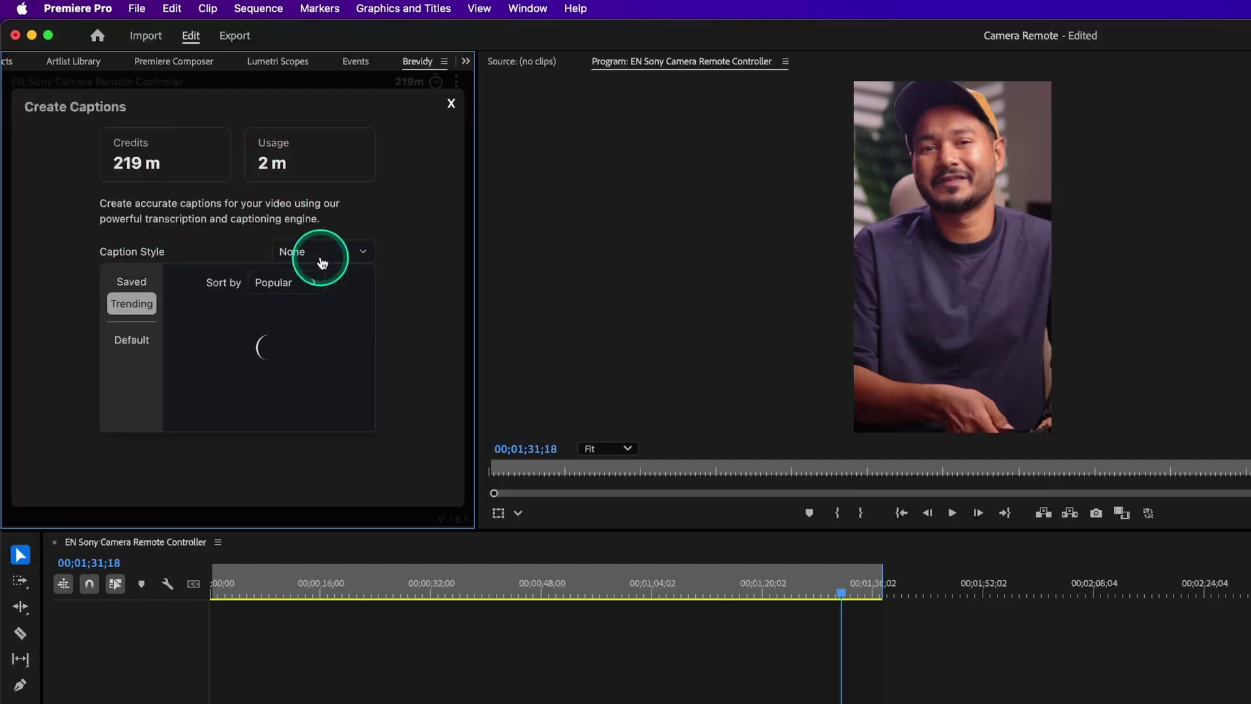
scroll(262, 335, "down", 5)
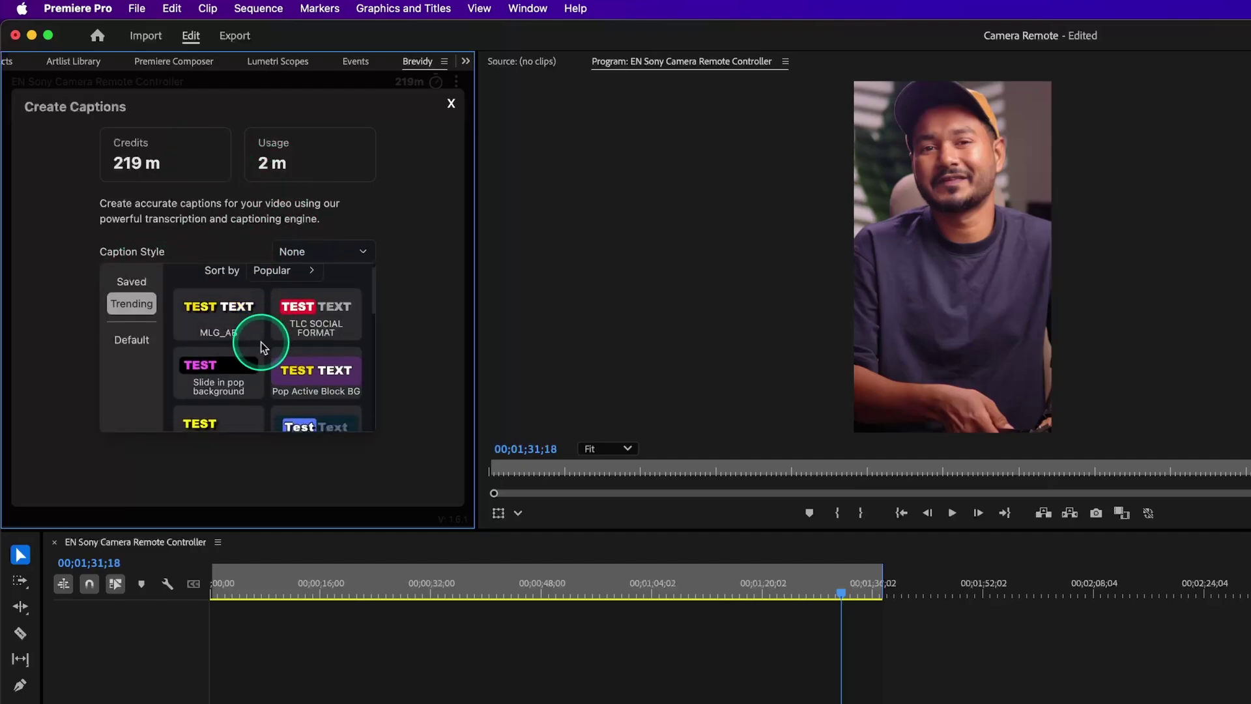
scroll(262, 351, "down", 3)
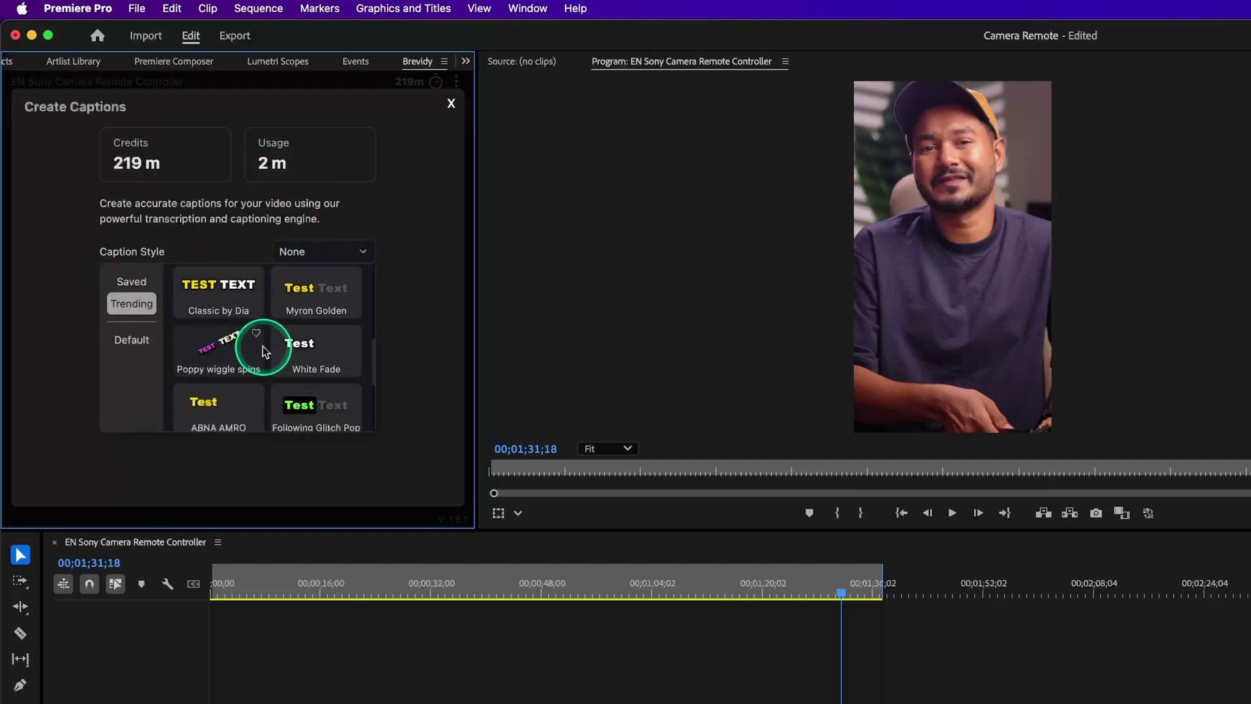
left_click(161, 346)
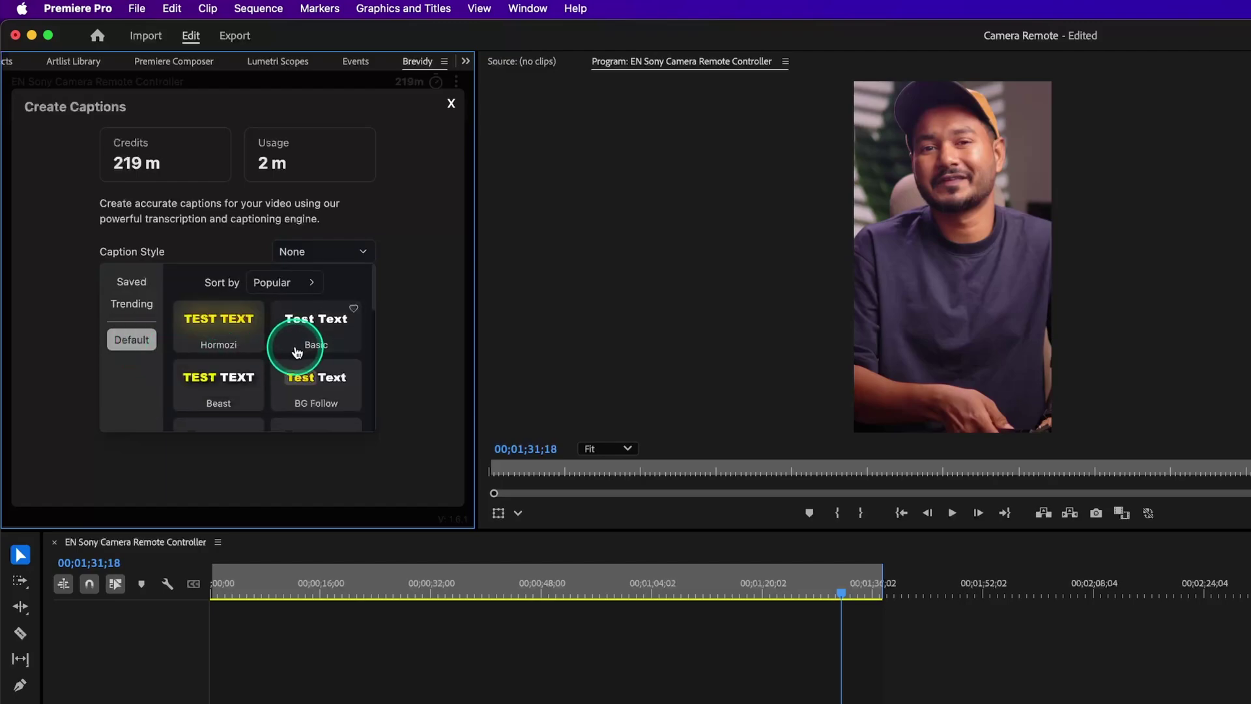
scroll(298, 352, "down", 3)
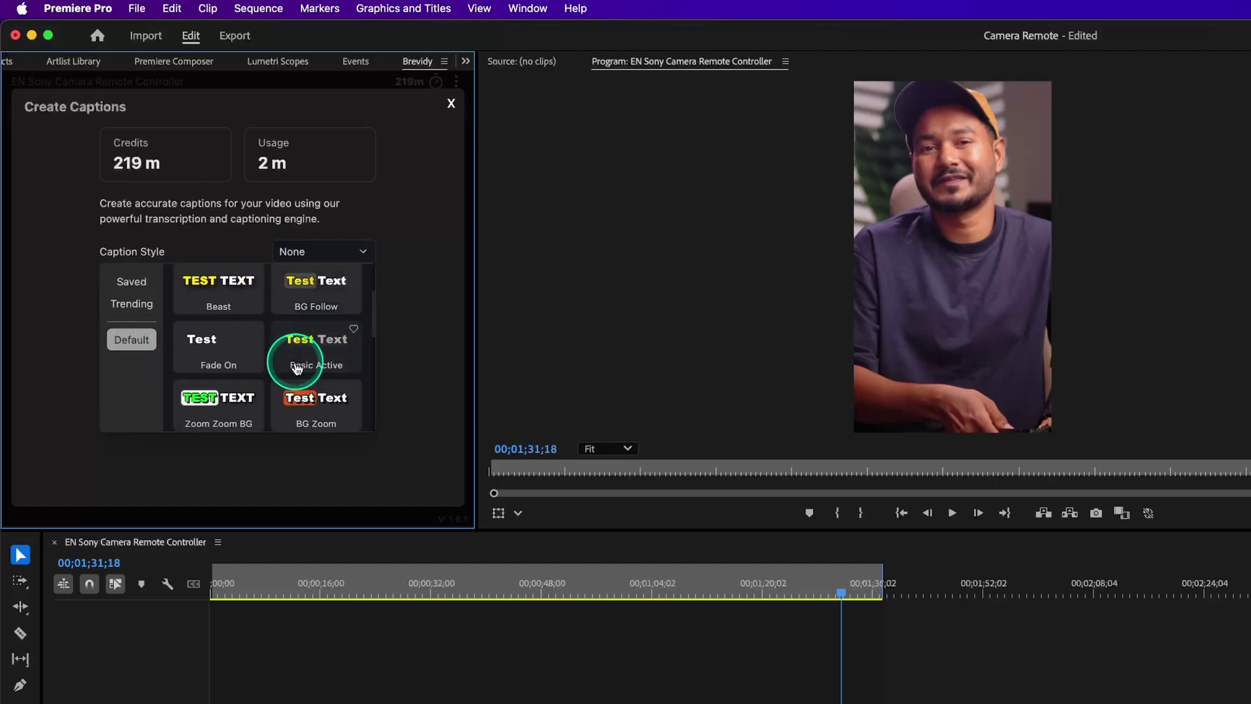
scroll(296, 369, "down", 1)
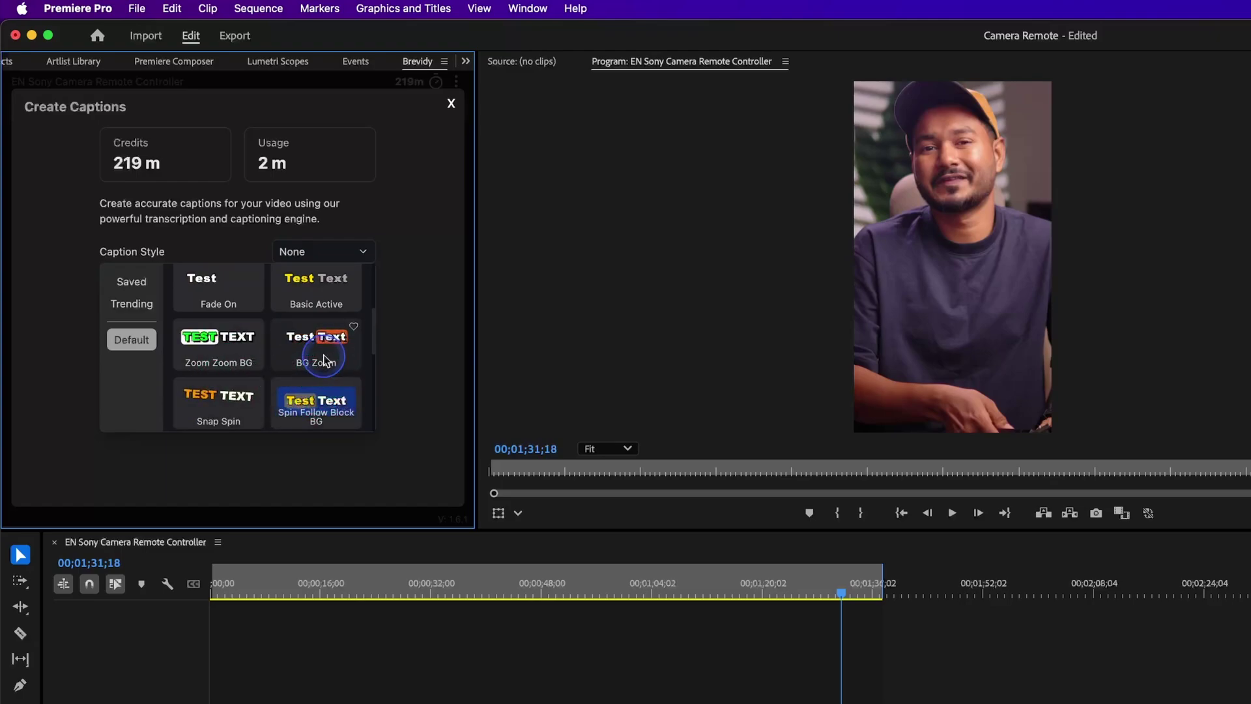
left_click(324, 360)
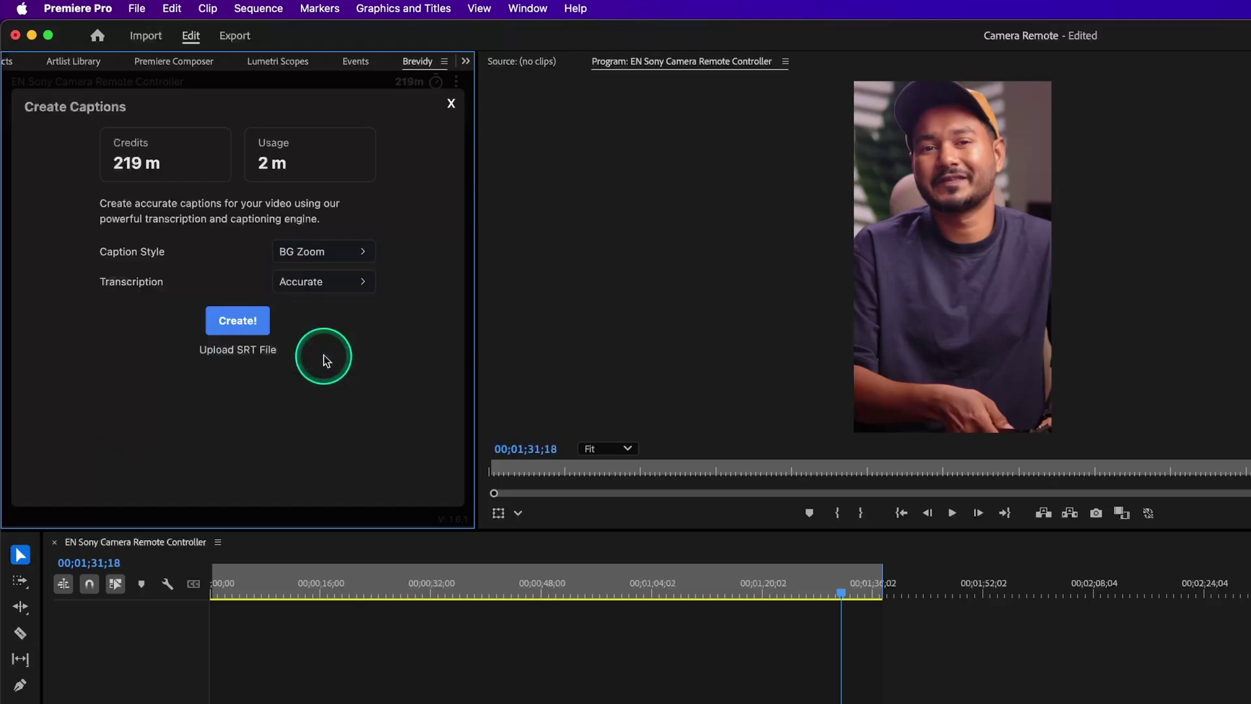
left_click(338, 291)
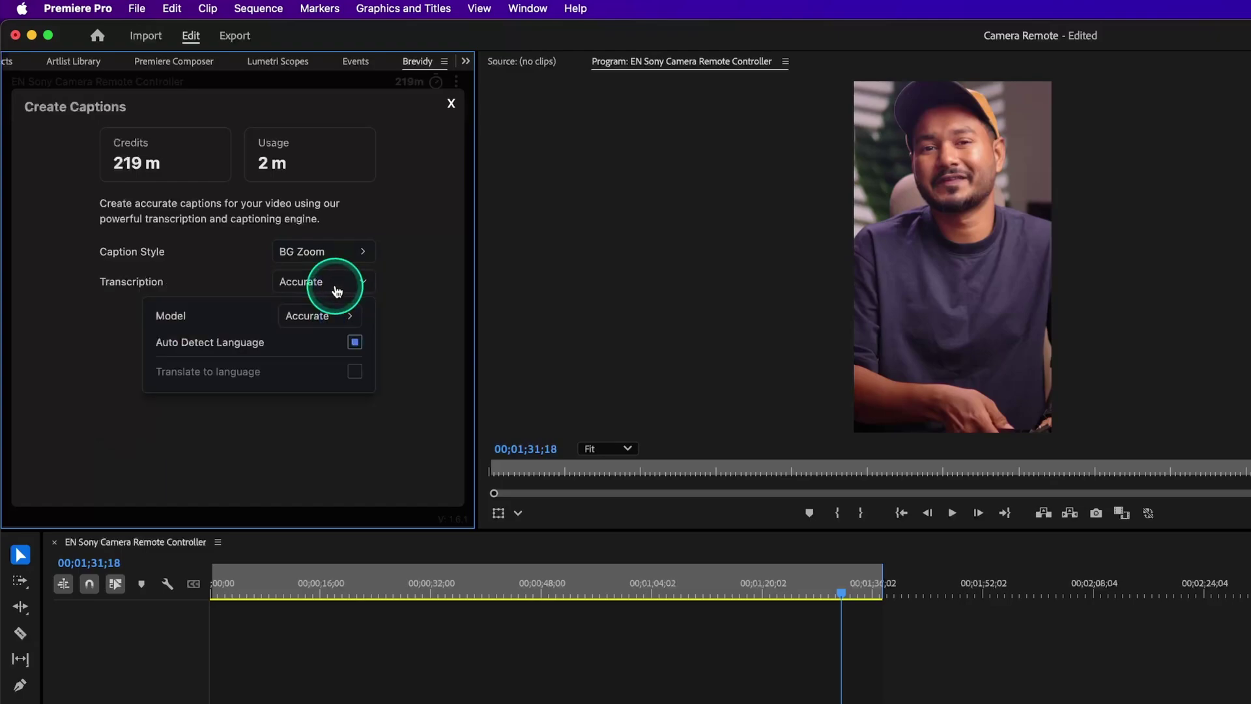
Review the transcription model choices and turn off auto language detection to view the languages.
left_click(313, 317)
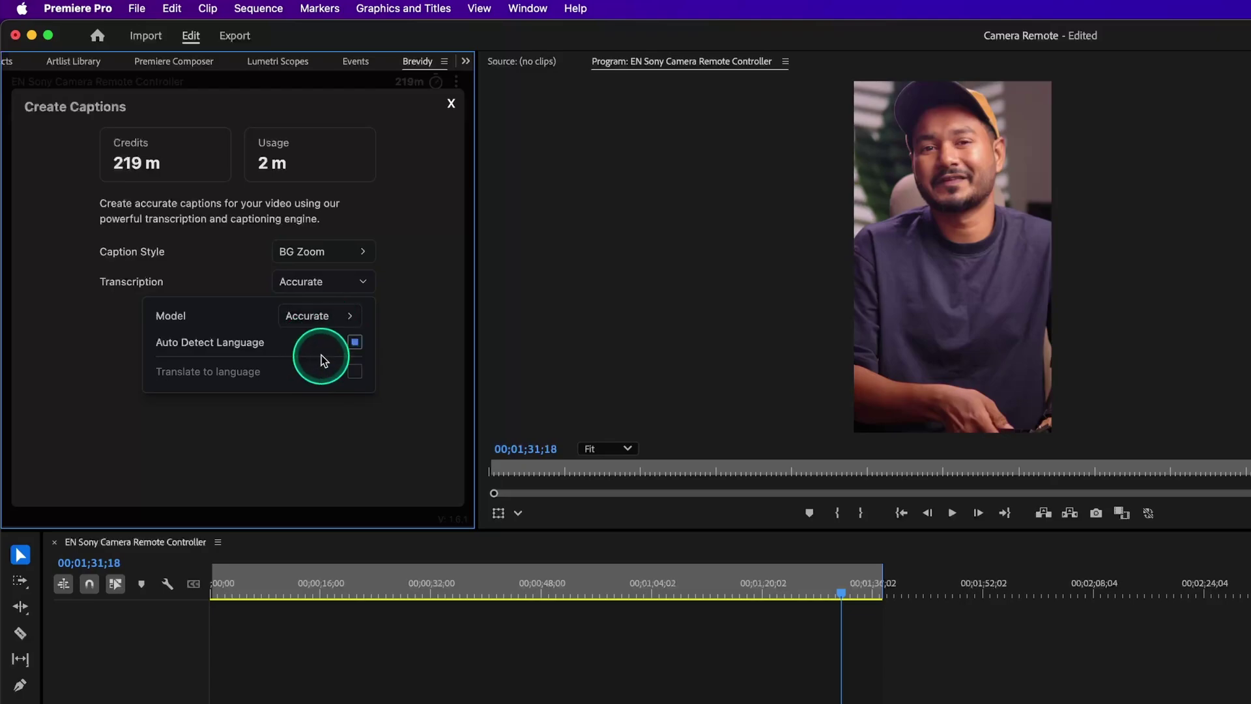
left_click(385, 312)
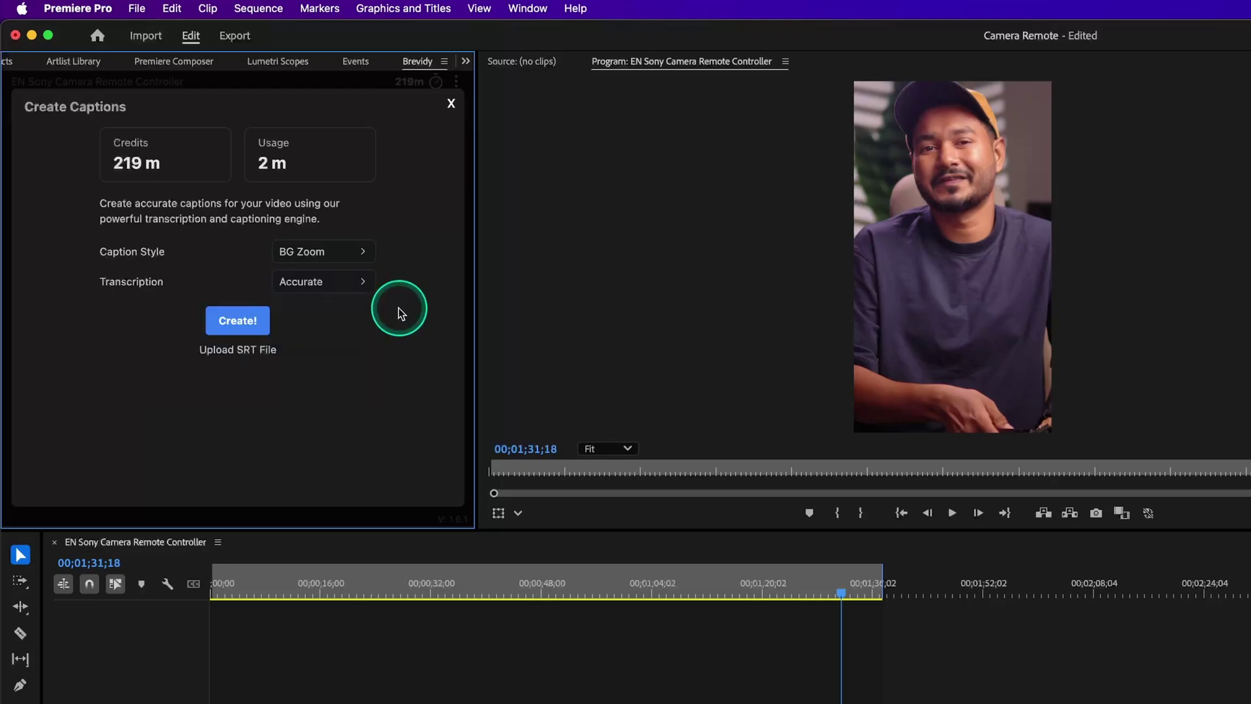
left_click(343, 291)
left_click(354, 351)
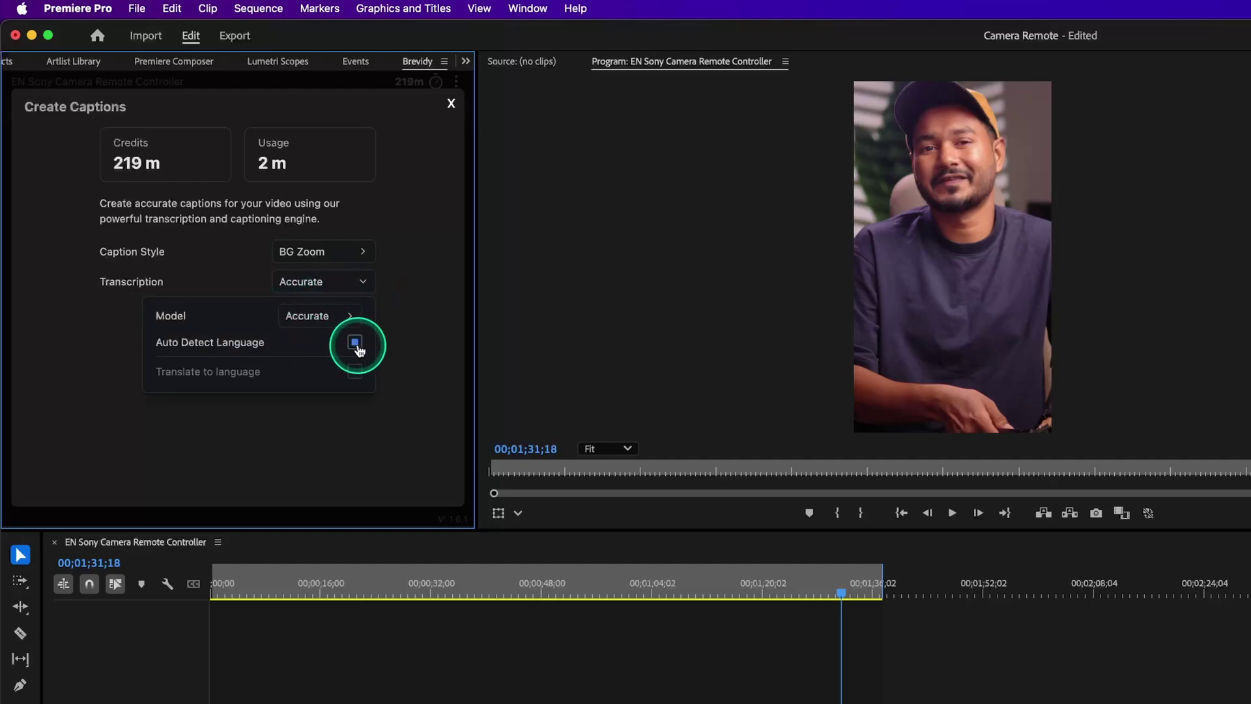
left_click(356, 345)
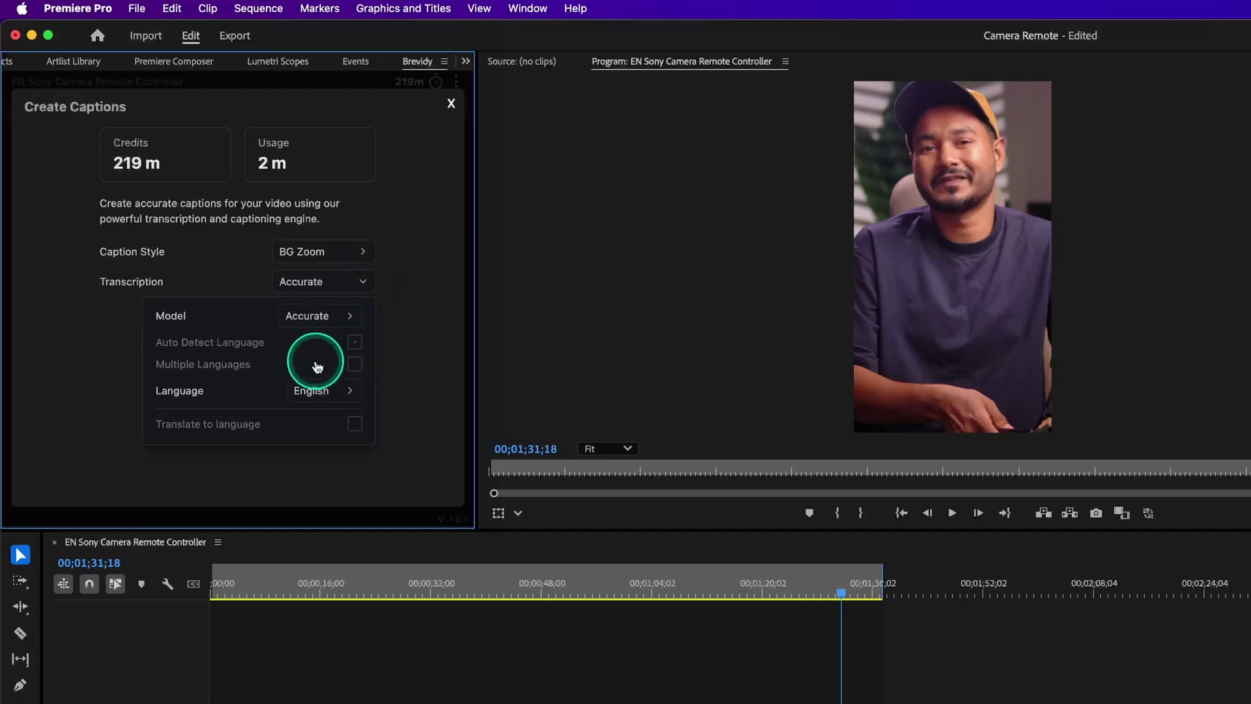
left_click(315, 390)
Try the multiple-language and translation options, then restore automatic language detection.
scroll(326, 429, "down", 3)
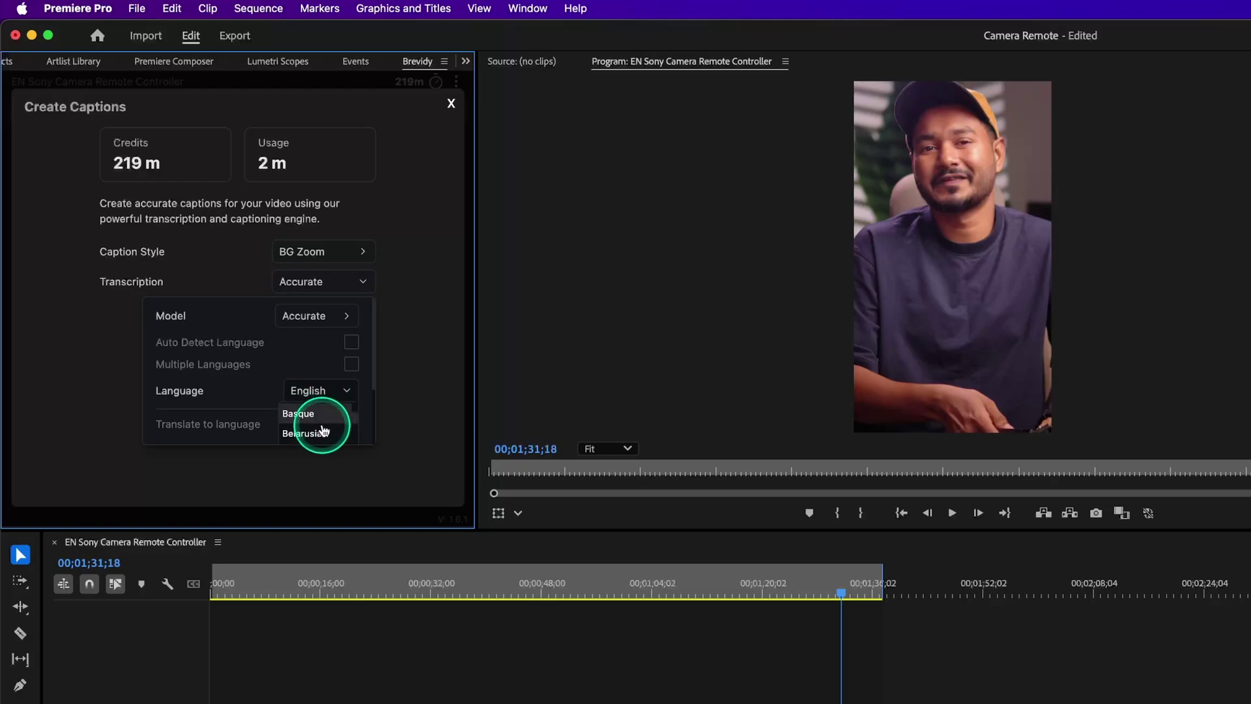
scroll(323, 429, "down", 2)
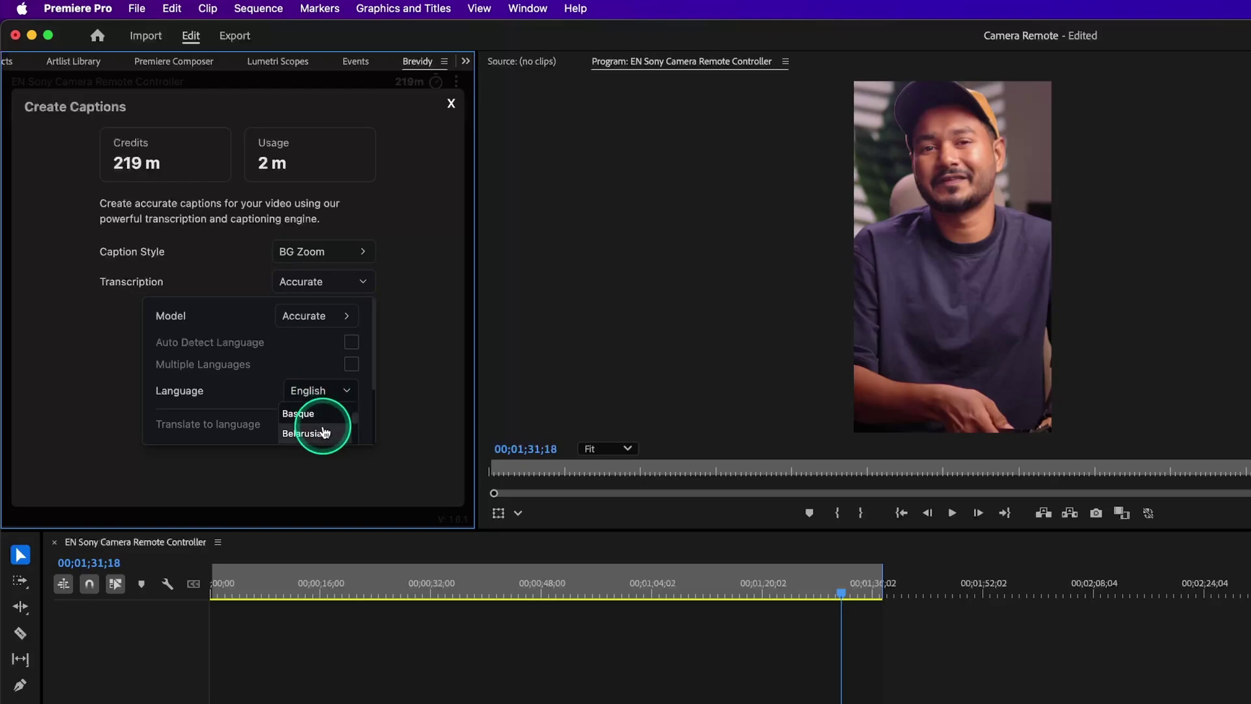
left_click(320, 369)
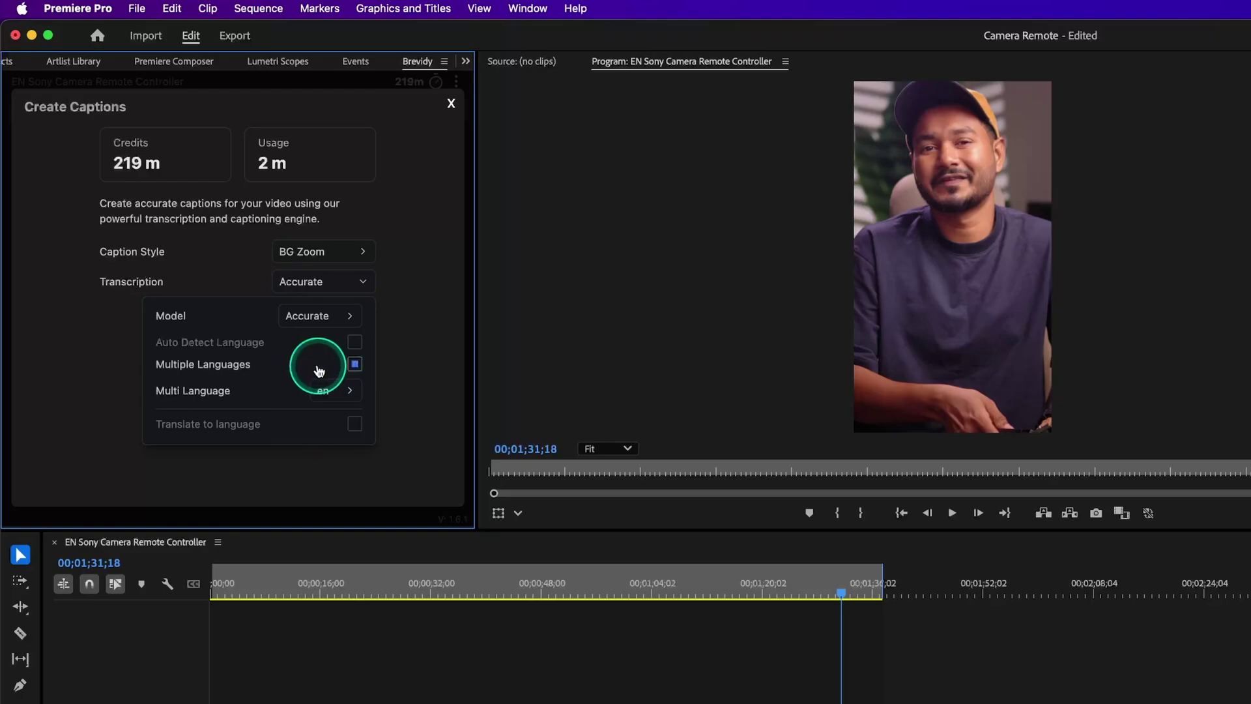
left_click(354, 363)
left_click(355, 423)
left_click(357, 369)
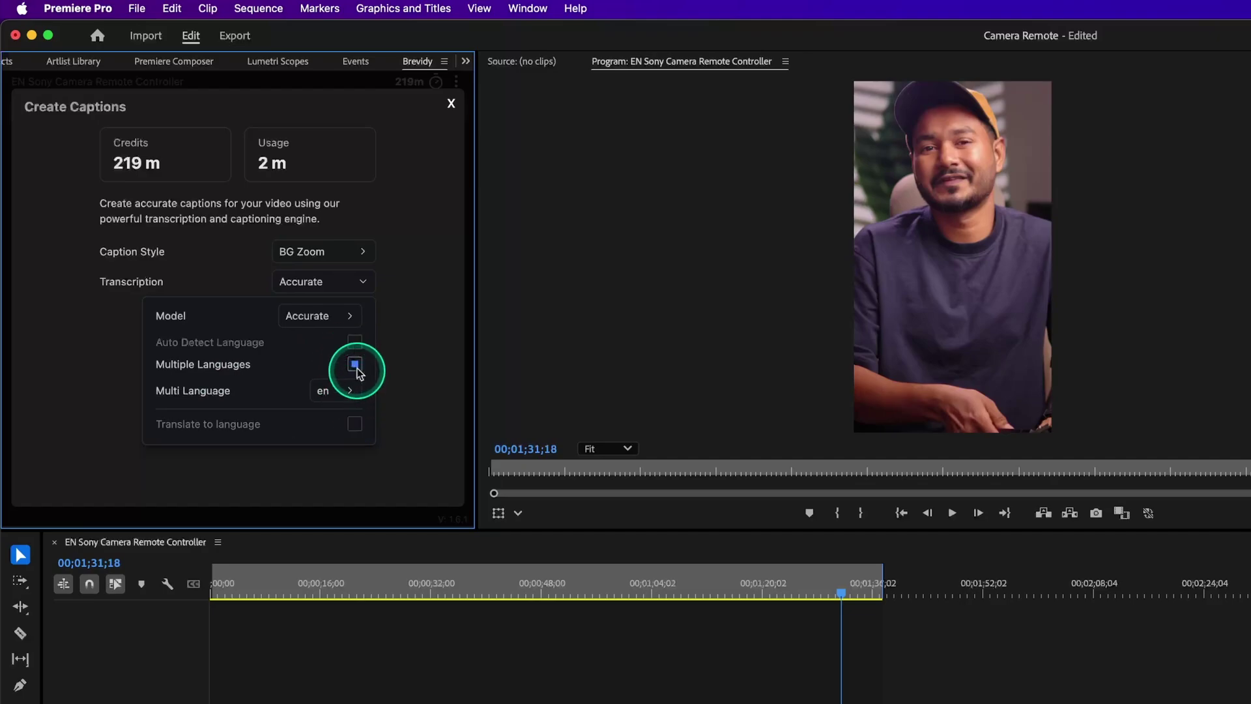
left_click(358, 347)
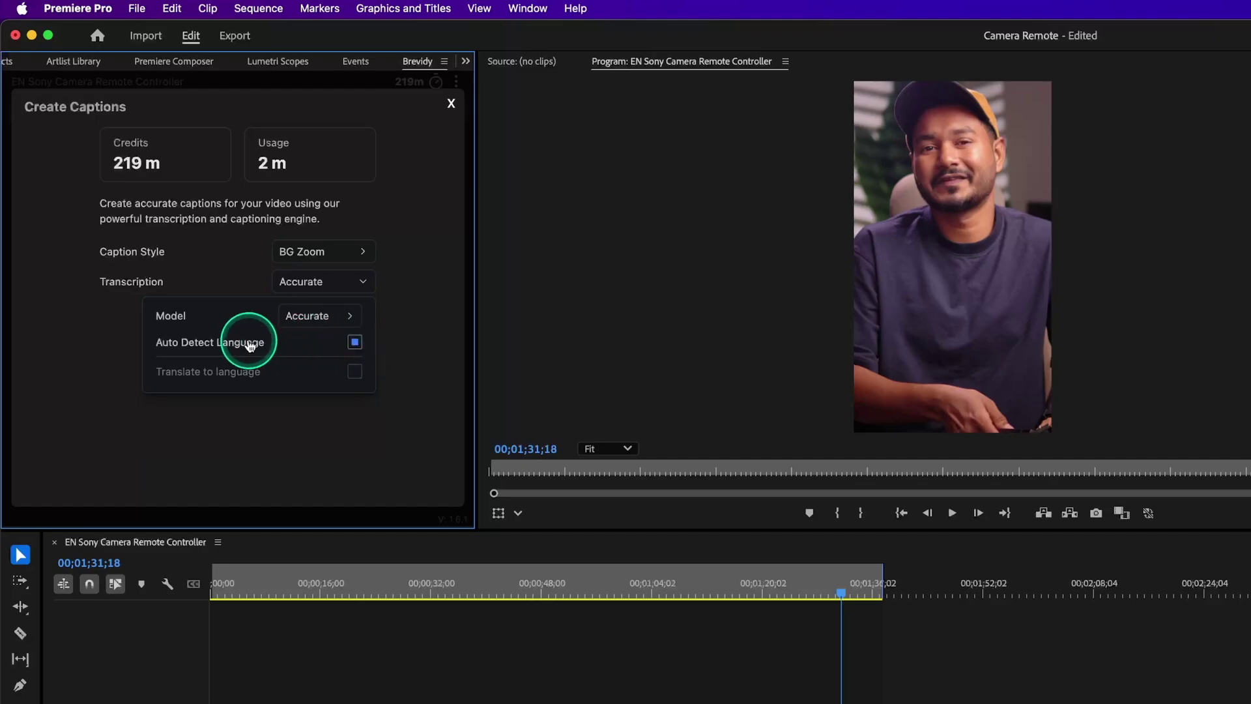
left_click(443, 357)
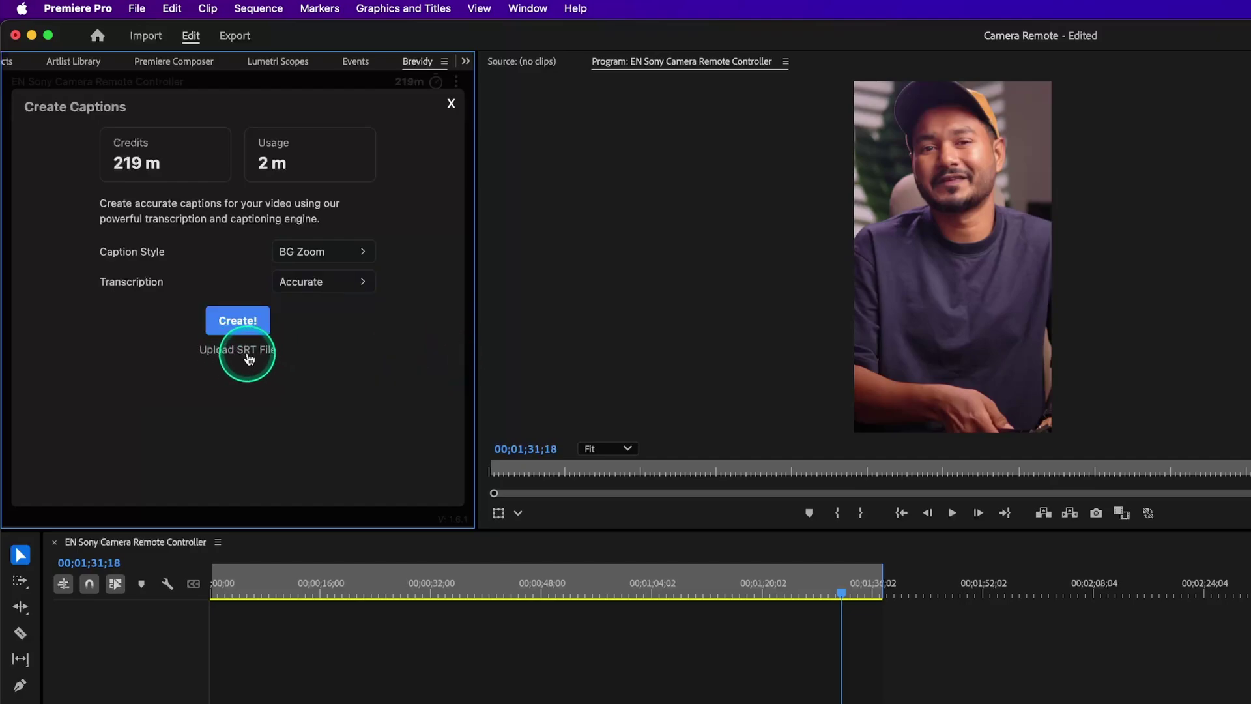
Create the captions and select the resulting caption clip on track V3.
left_click(242, 322)
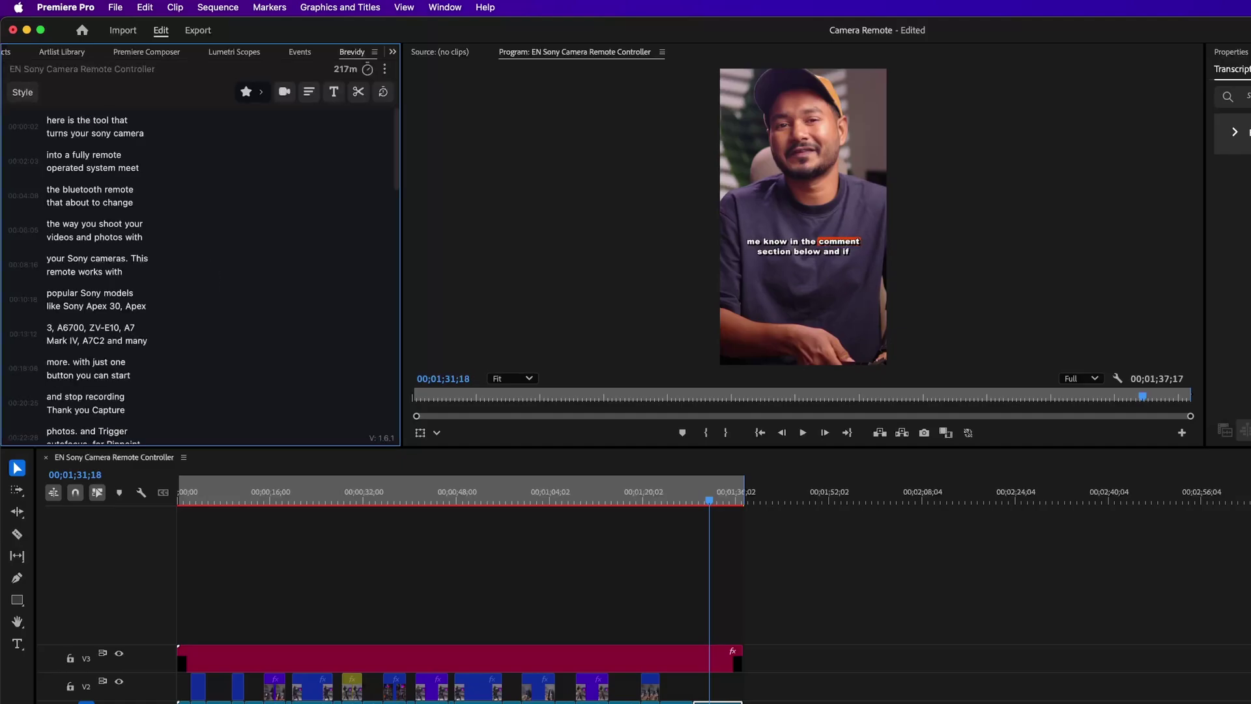
left_click(346, 660)
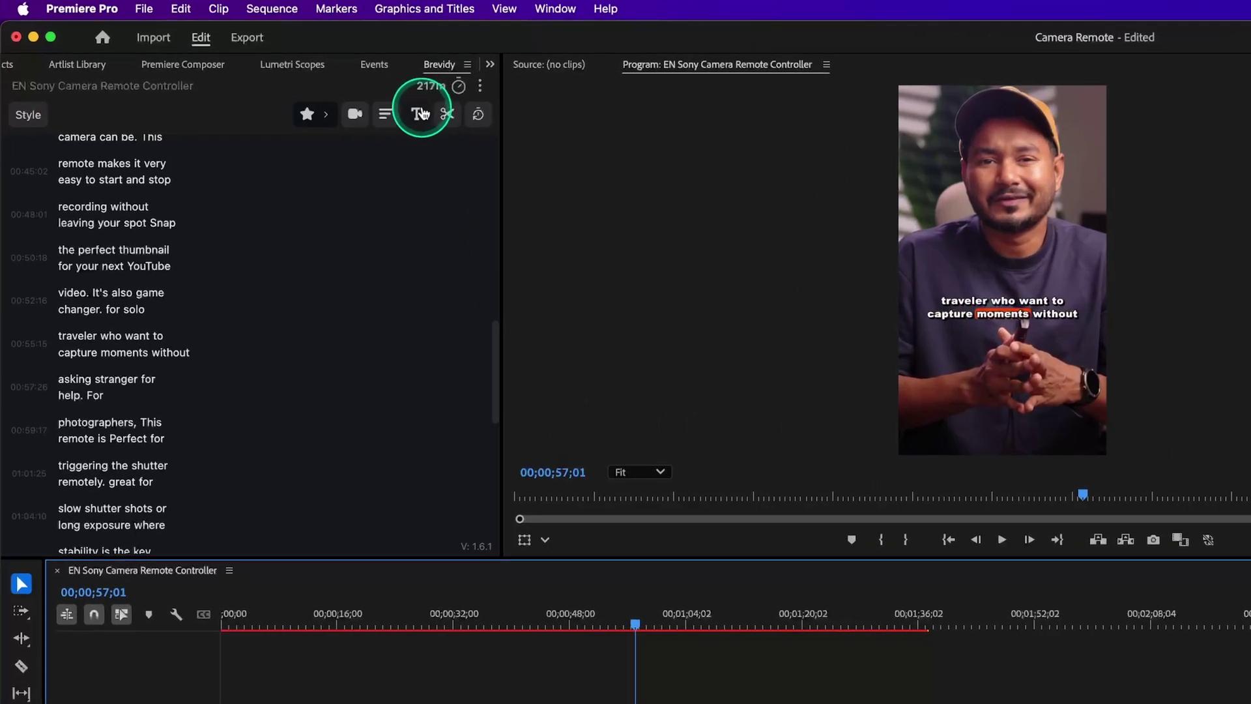
Format the captions to 1 line with at most 20 characters per line.
left_click(387, 114)
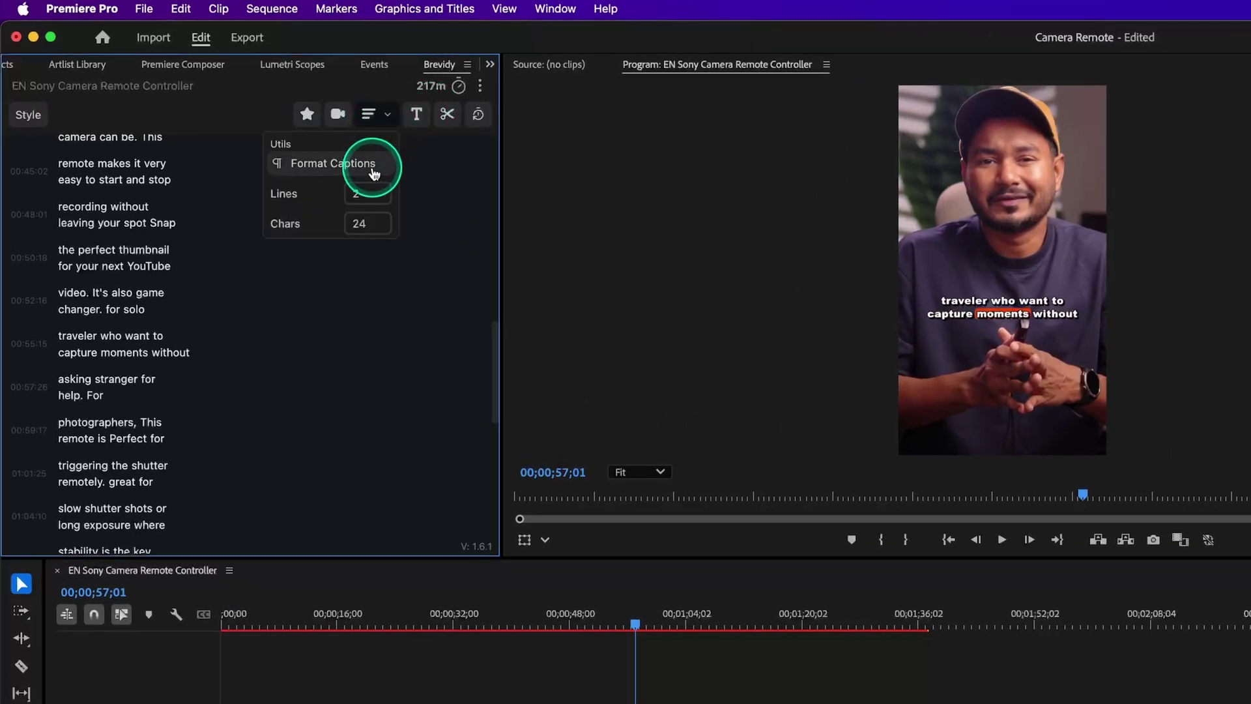
left_click_drag(363, 194, 327, 210)
left_click(358, 225)
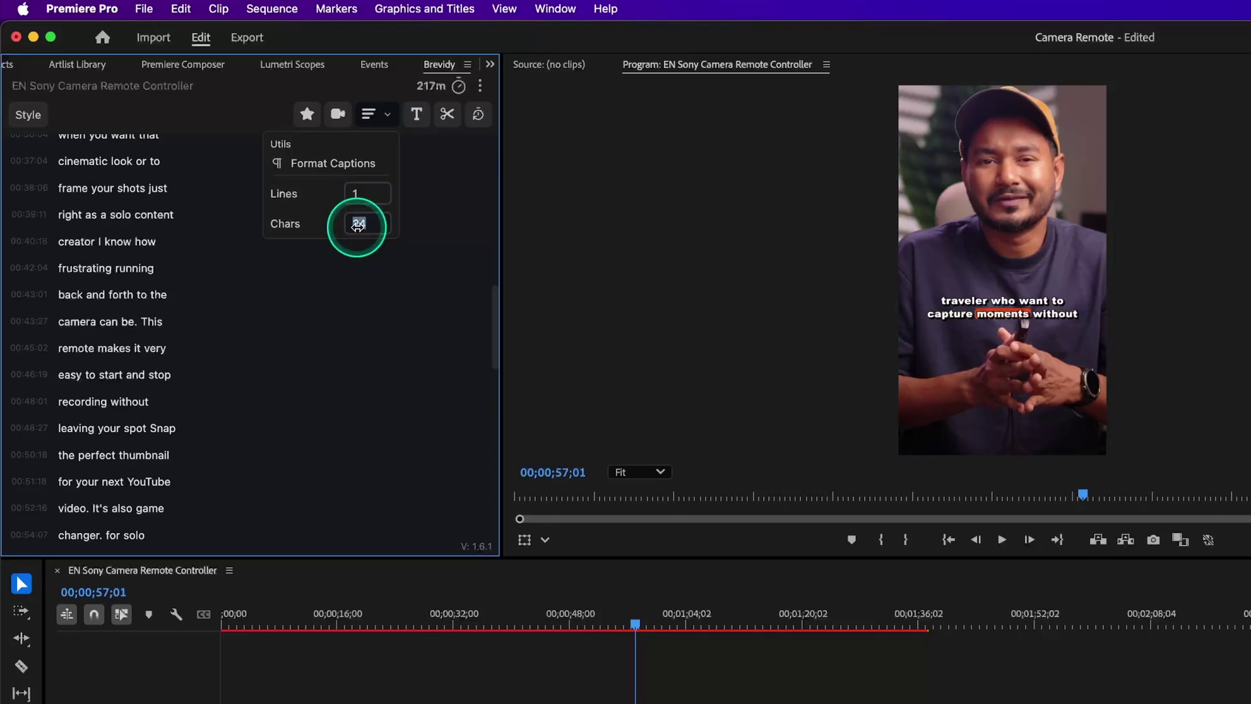
type("1")
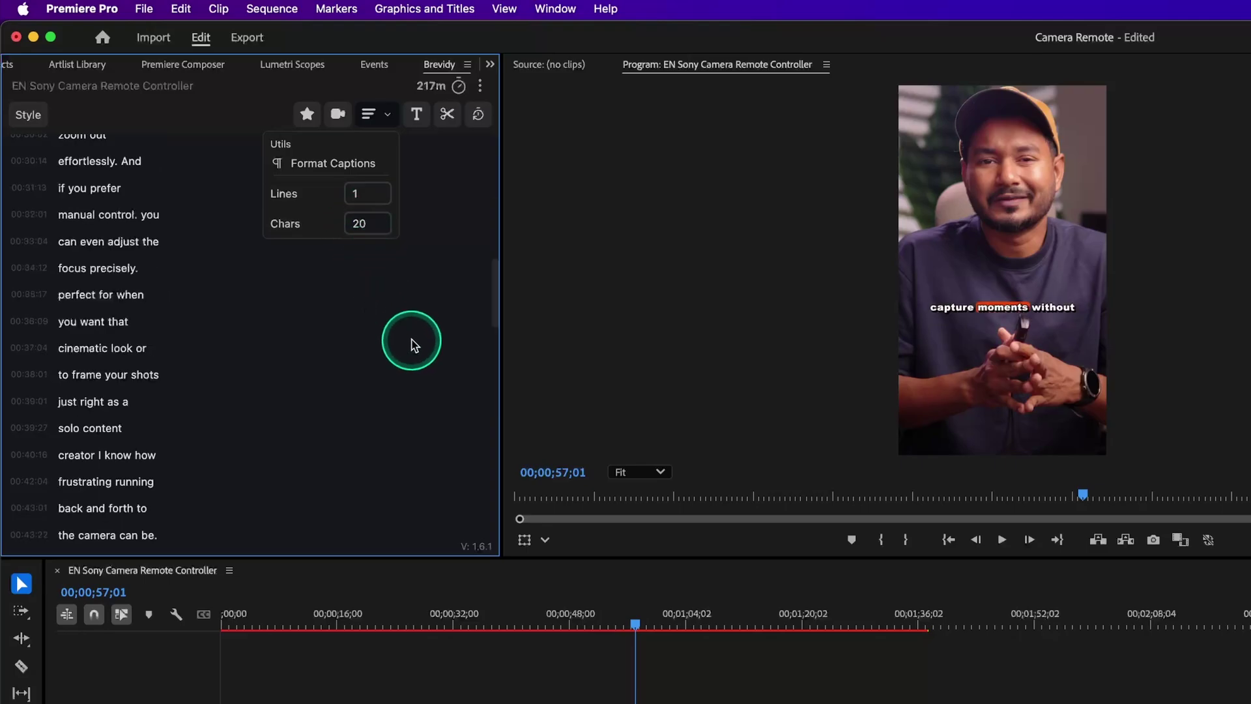
scroll(19, 143, "down", 10)
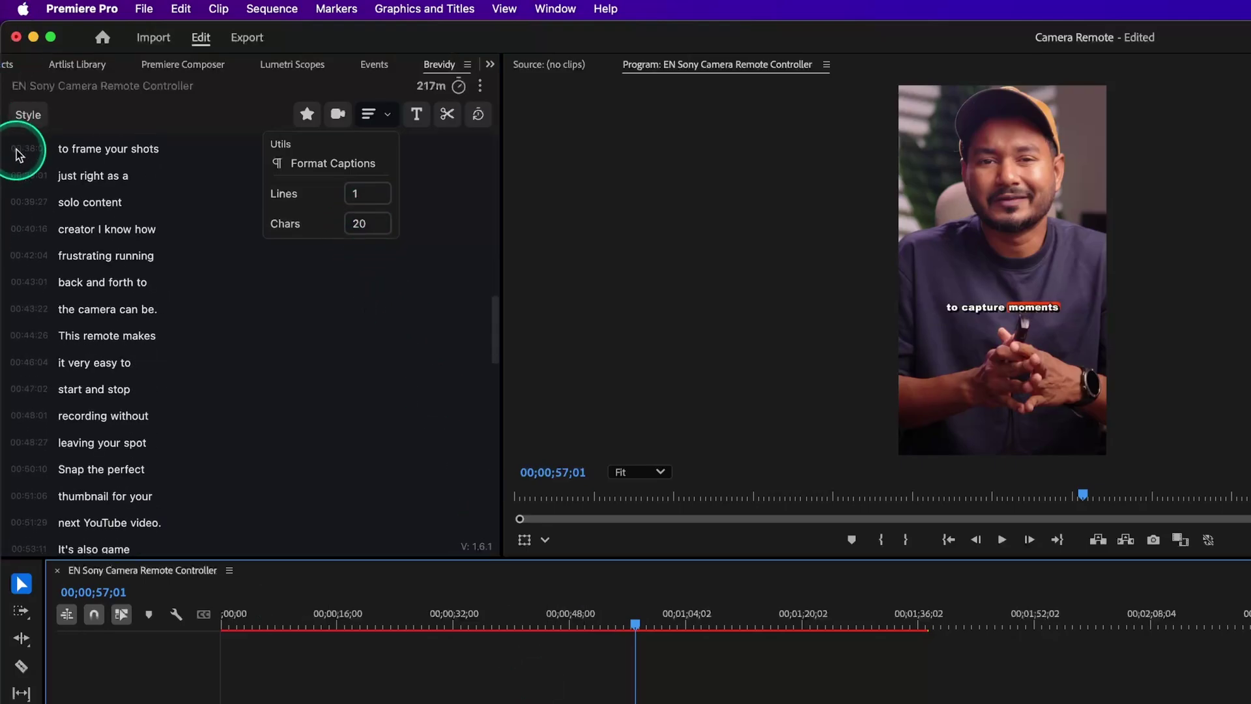
Set the caption position to Bottom in Brevidy's Style settings.
left_click(26, 116)
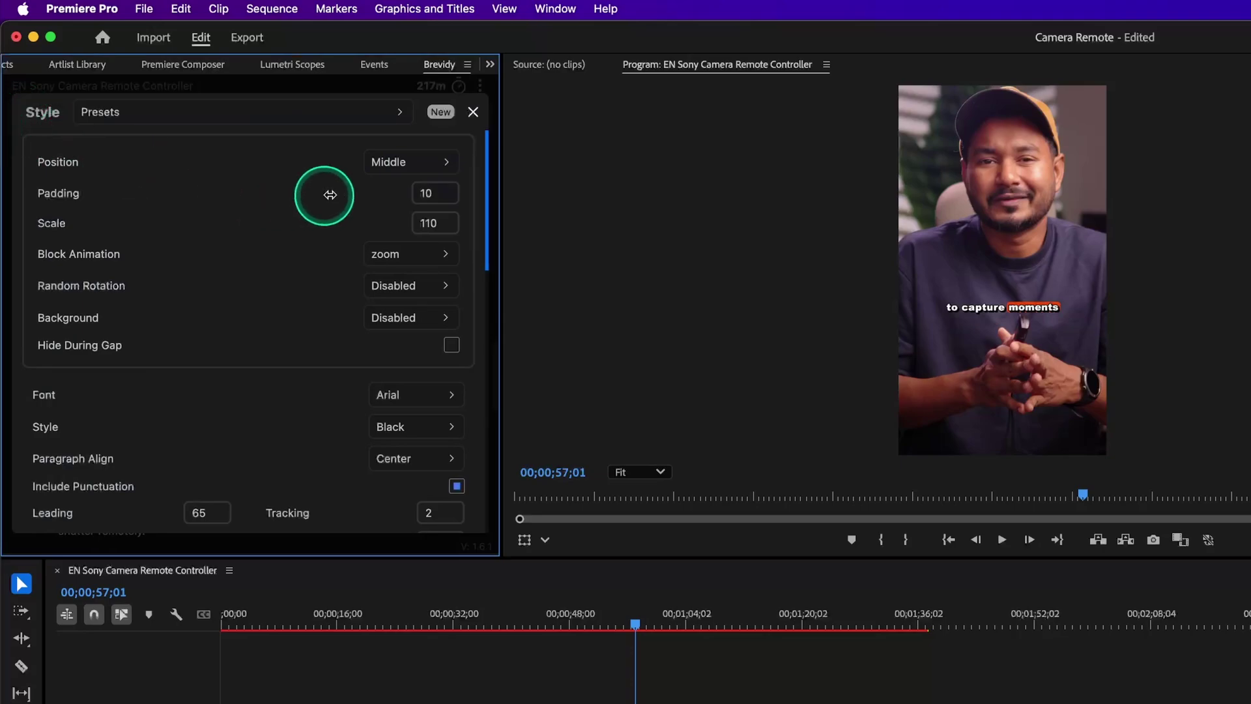
left_click(398, 166)
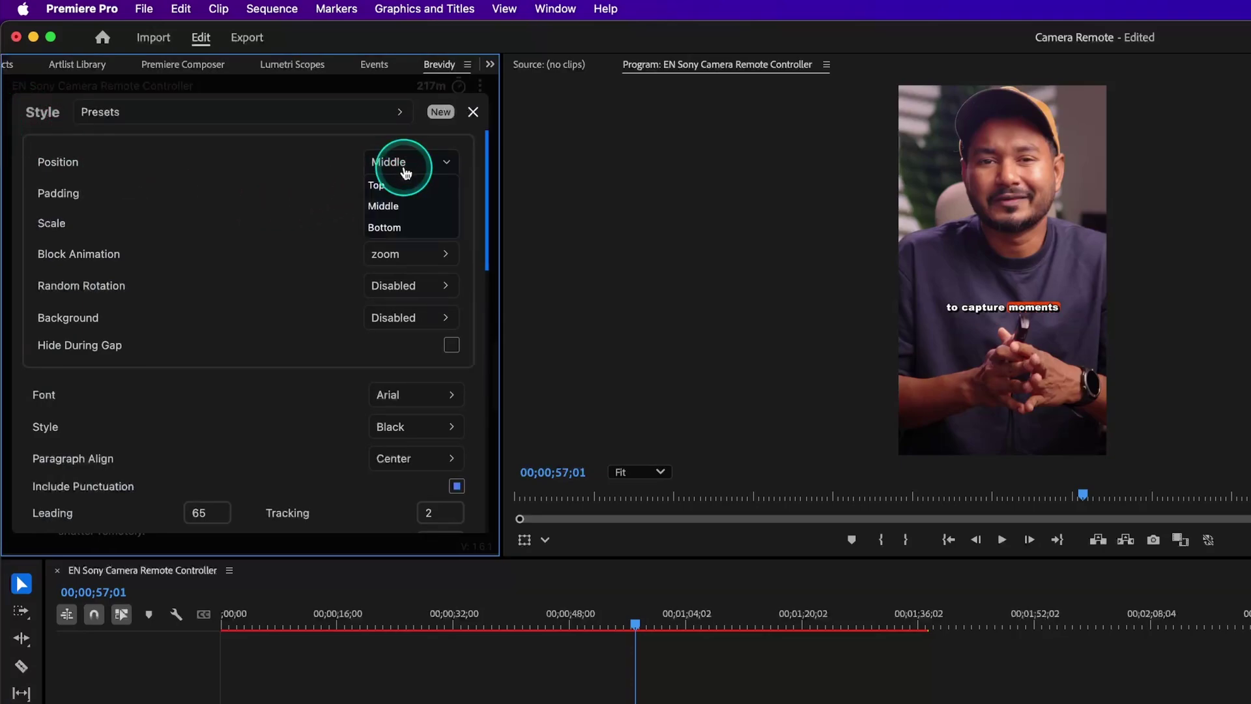
left_click(404, 226)
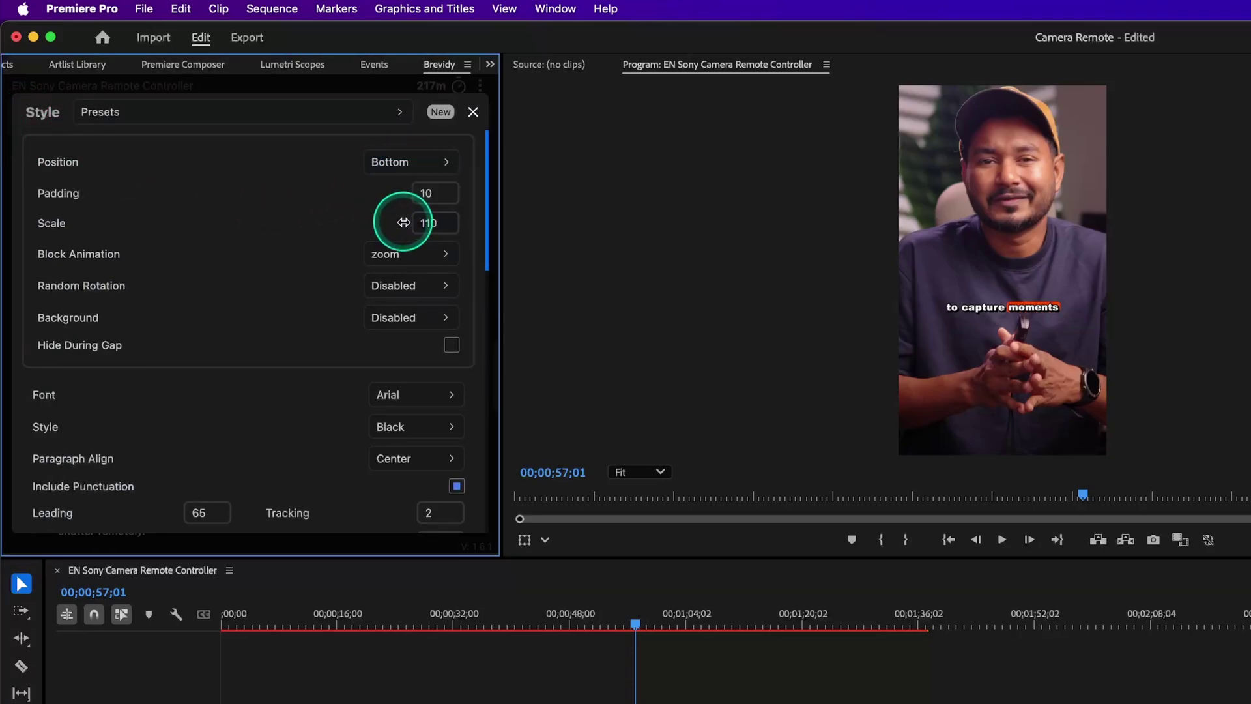
Change the caption font to Heebo, enlarge the panels, and close the Style settings.
left_click(395, 395)
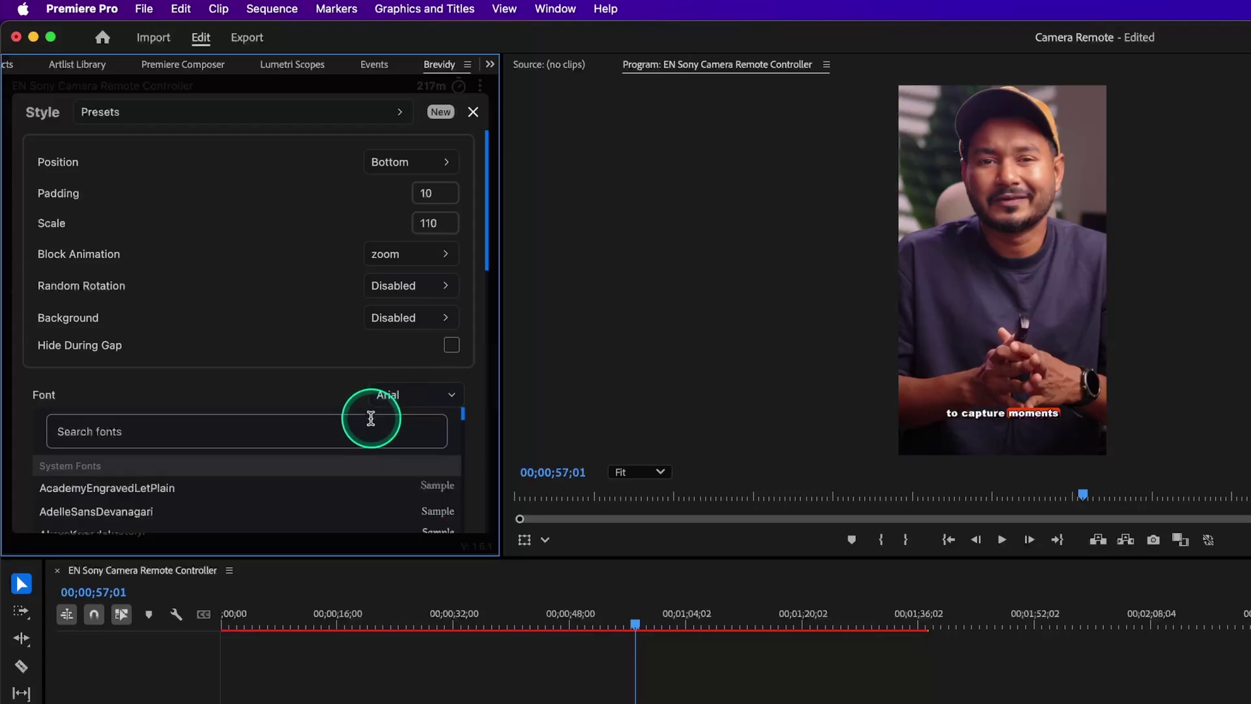
type("heebo")
left_click(249, 495)
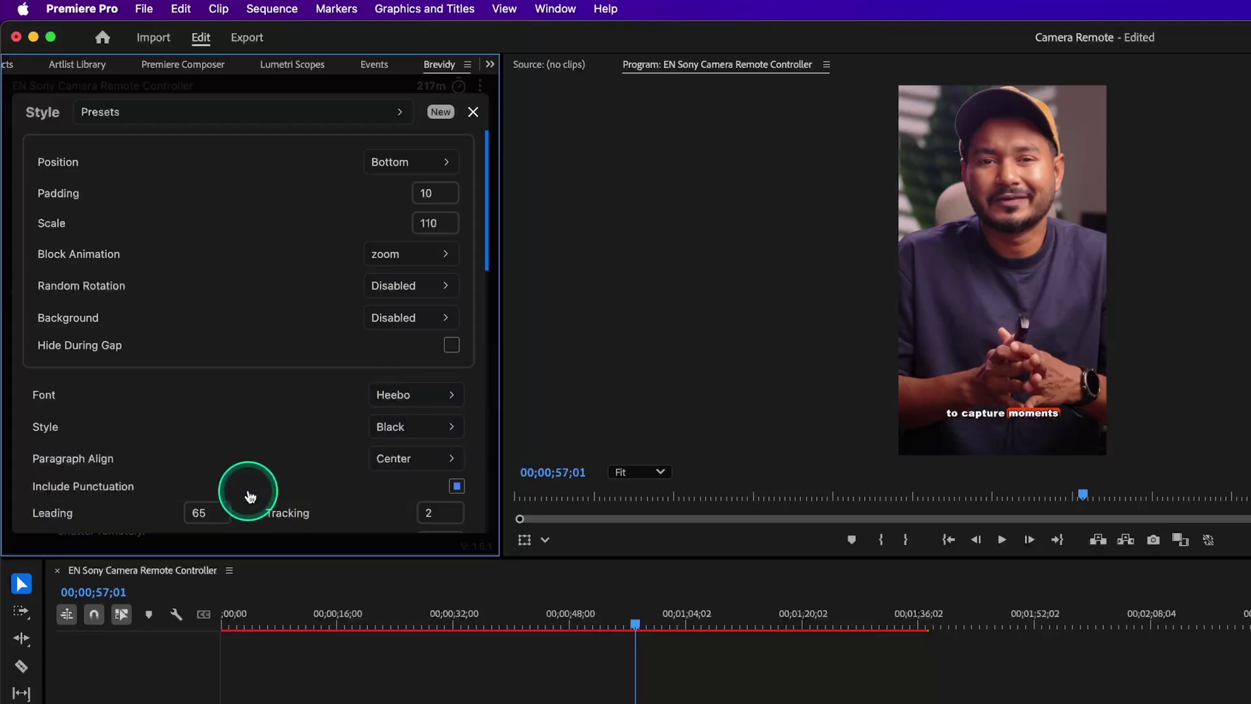
left_click_drag(659, 558, 659, 701)
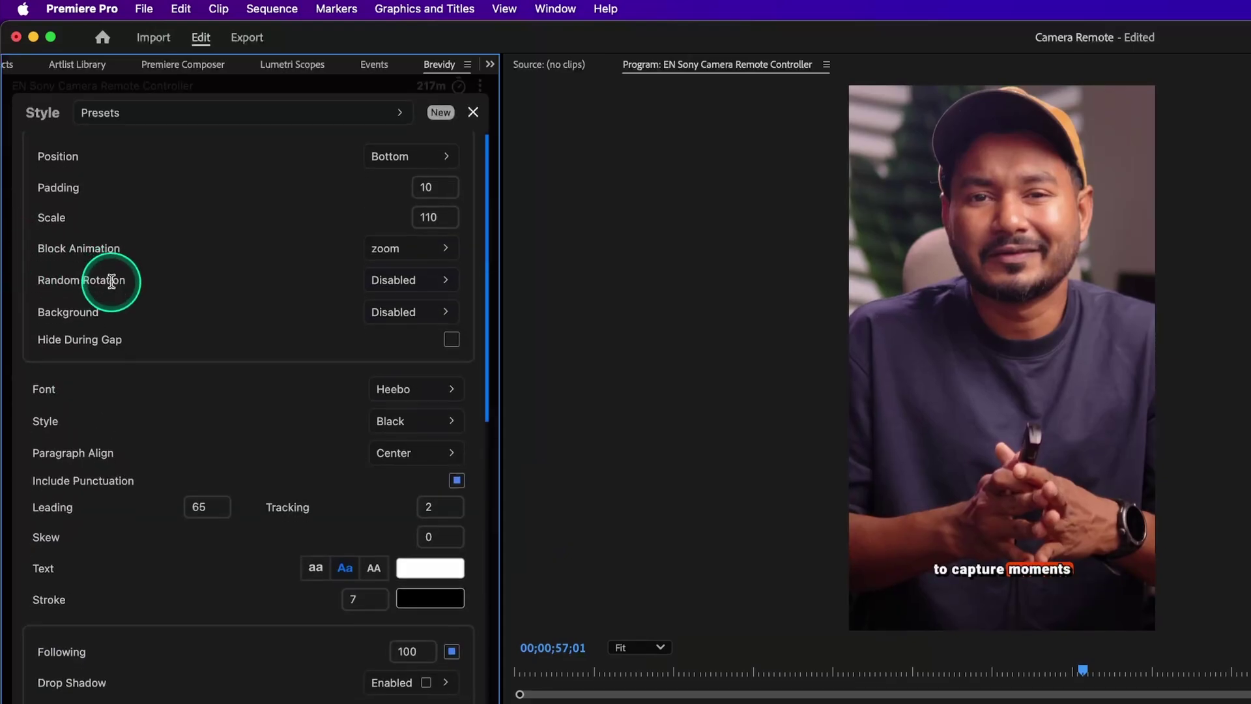
scroll(112, 285, "down", 3)
scroll(115, 292, "down", 8)
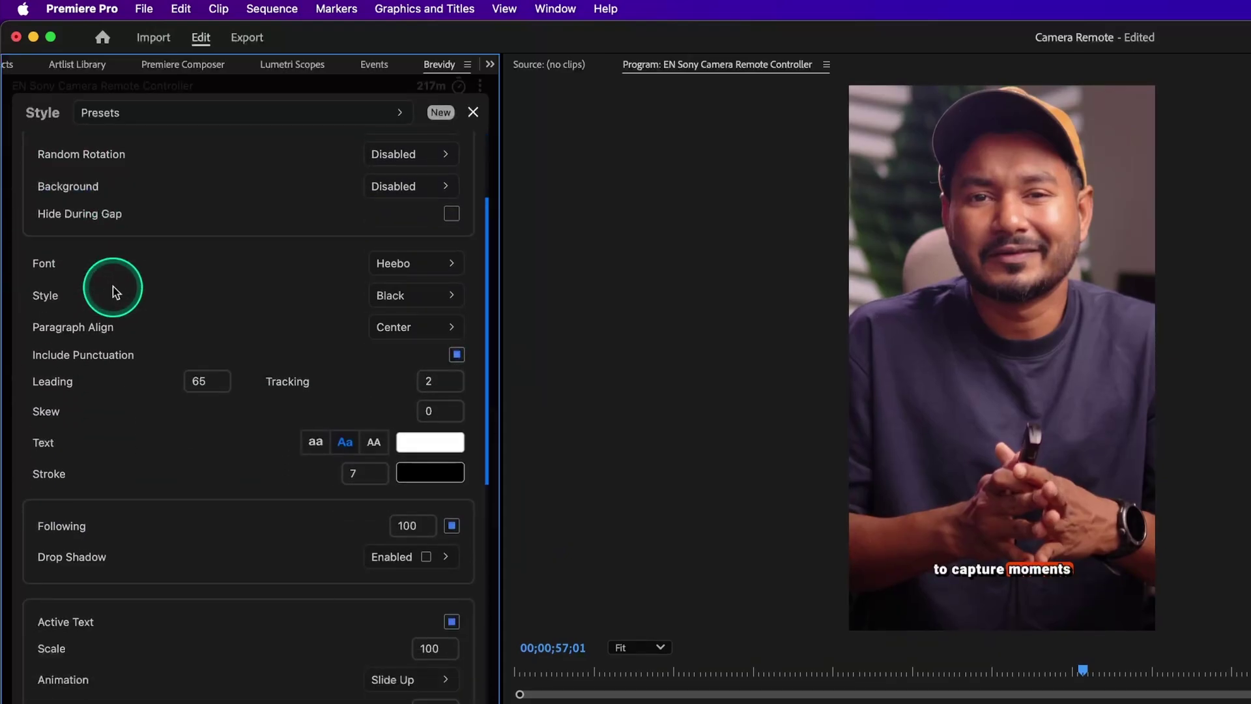
scroll(124, 326, "down", 2)
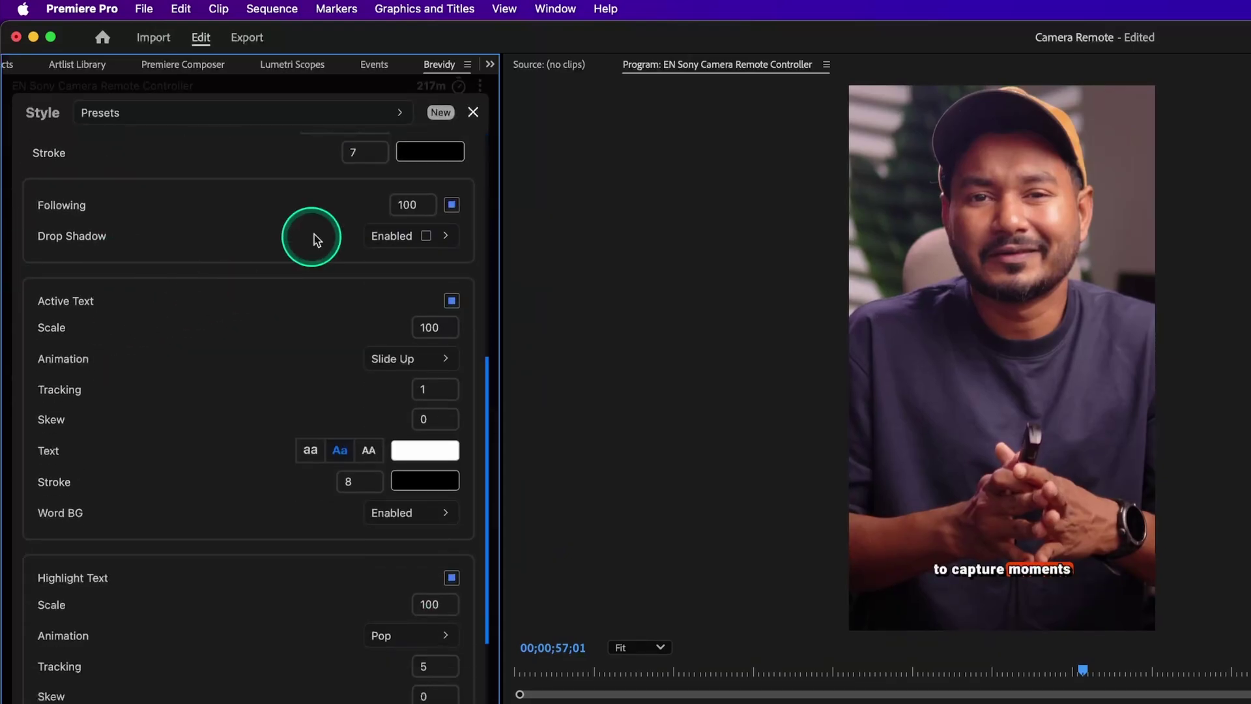
left_click(473, 116)
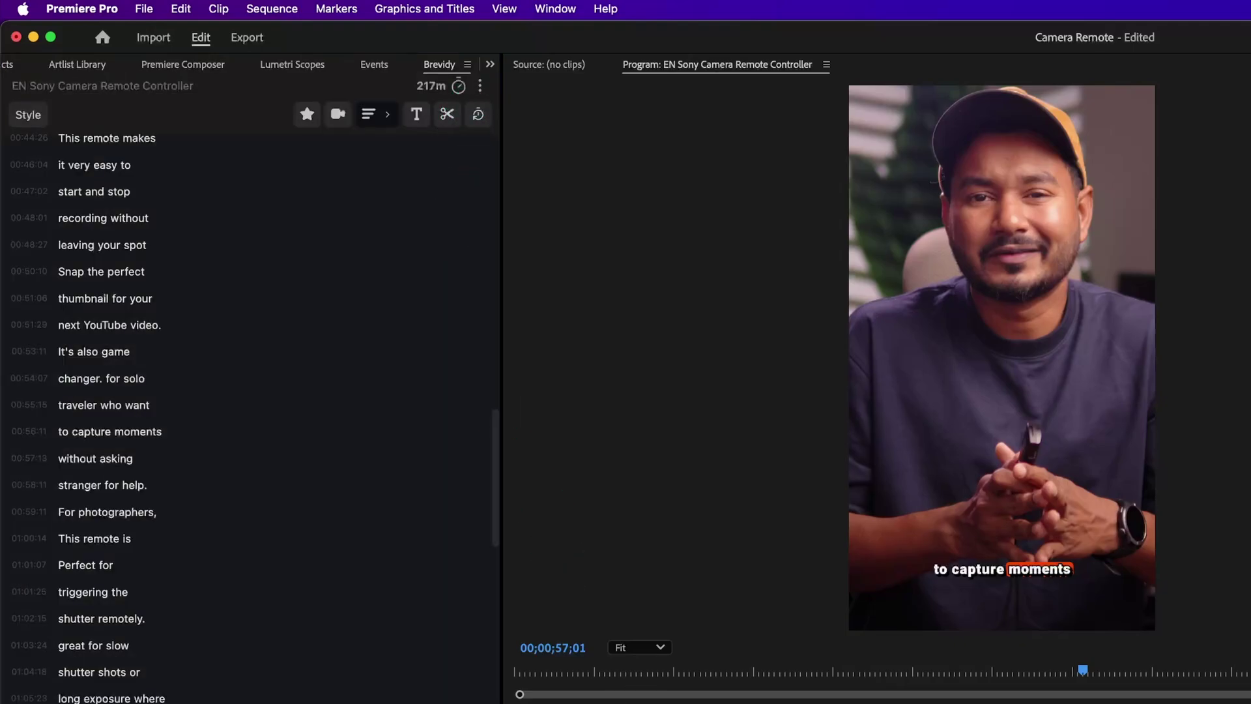
Play the video from the start and correct the 'sony cam' caption text.
scroll(285, 378, "up", 15)
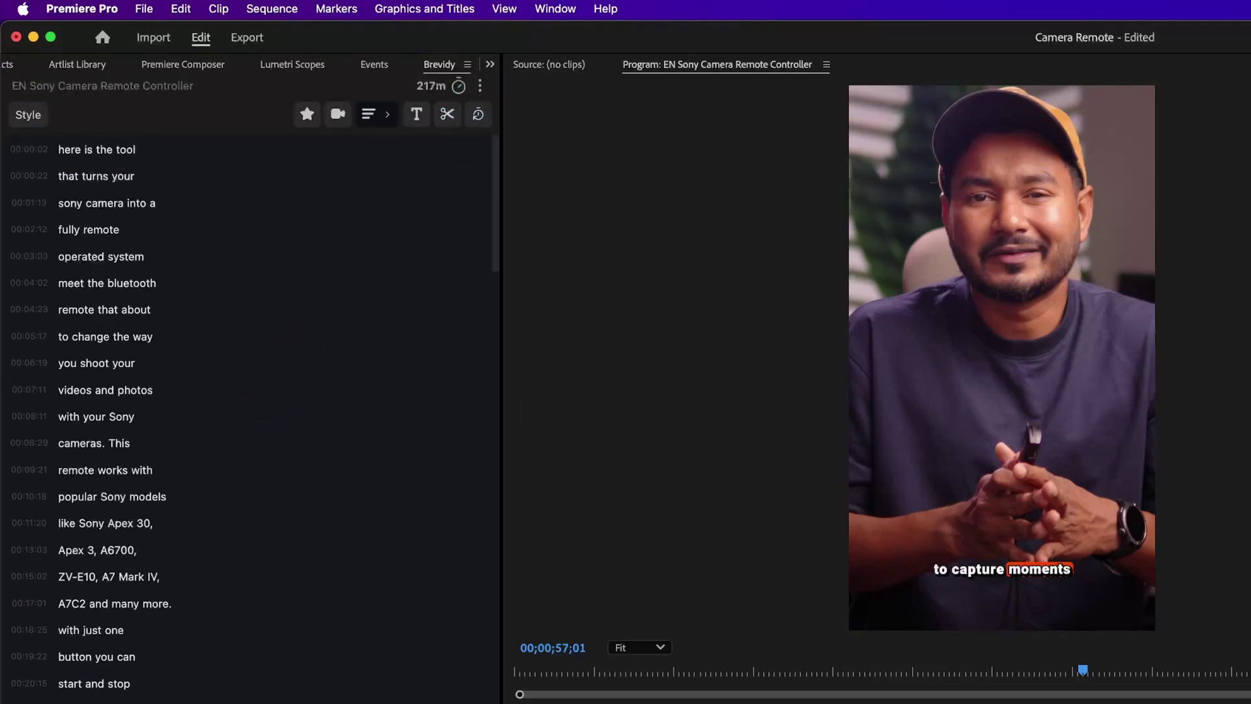
key("Home")
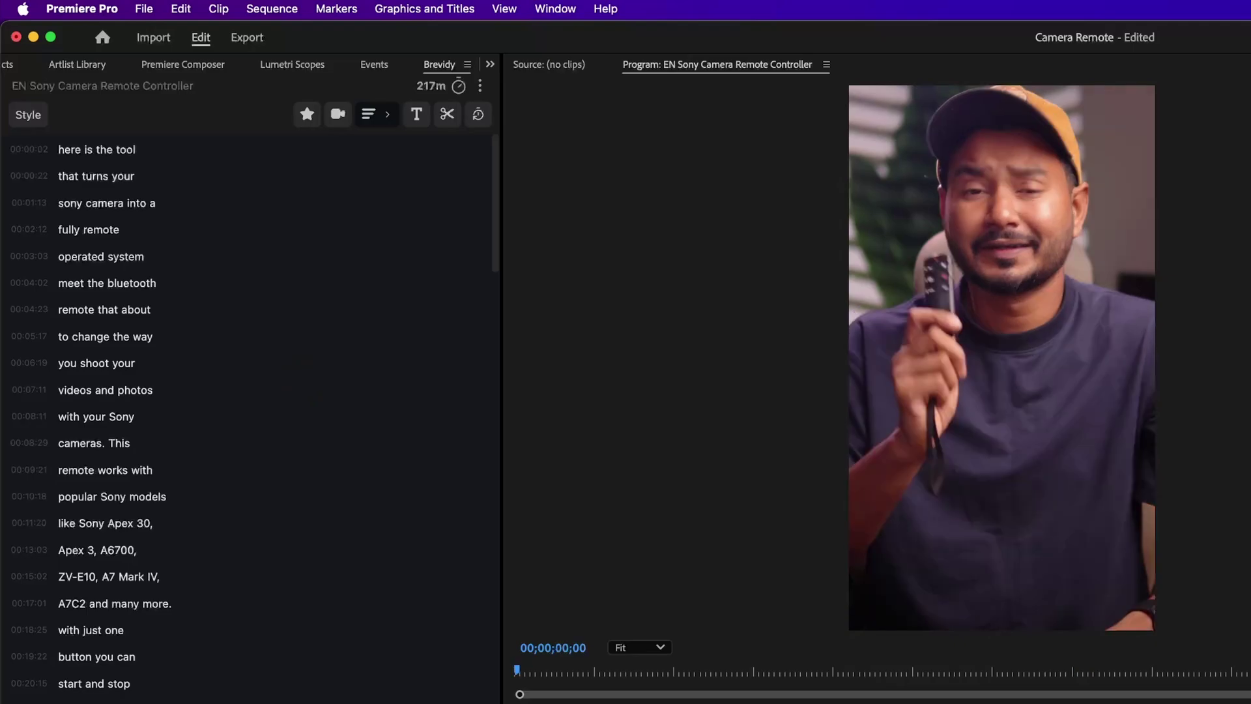
key("space")
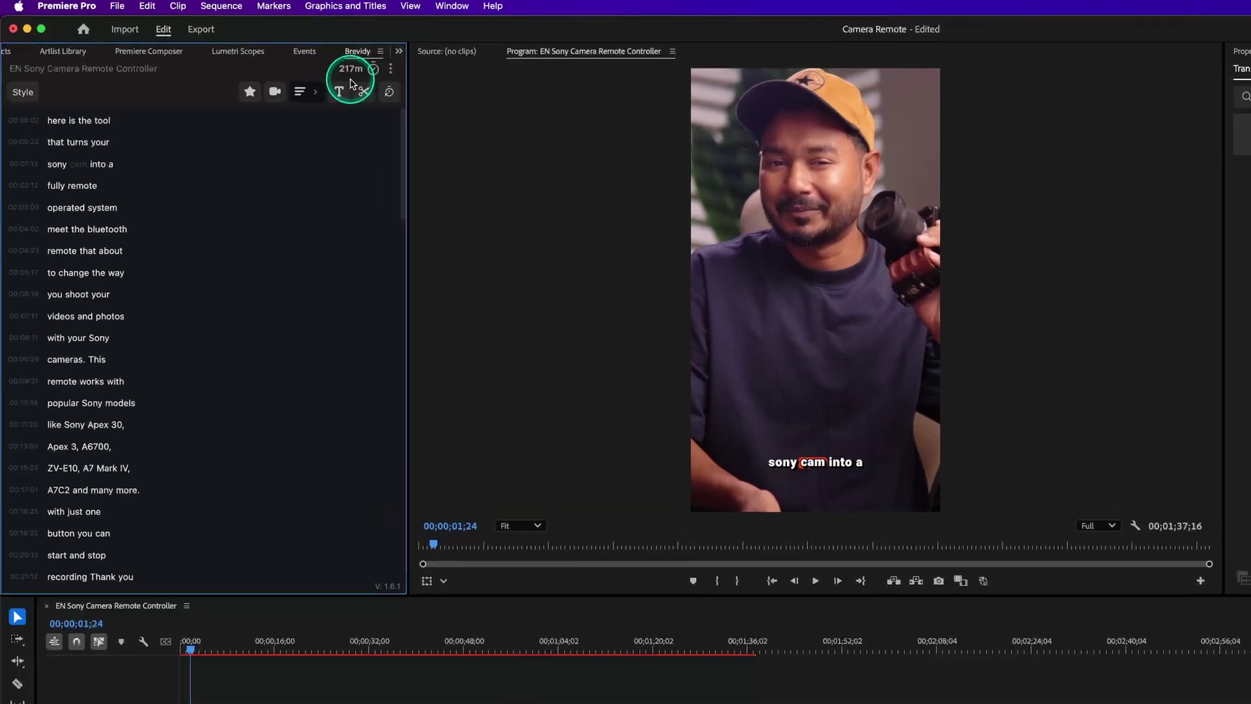
left_click(230, 72)
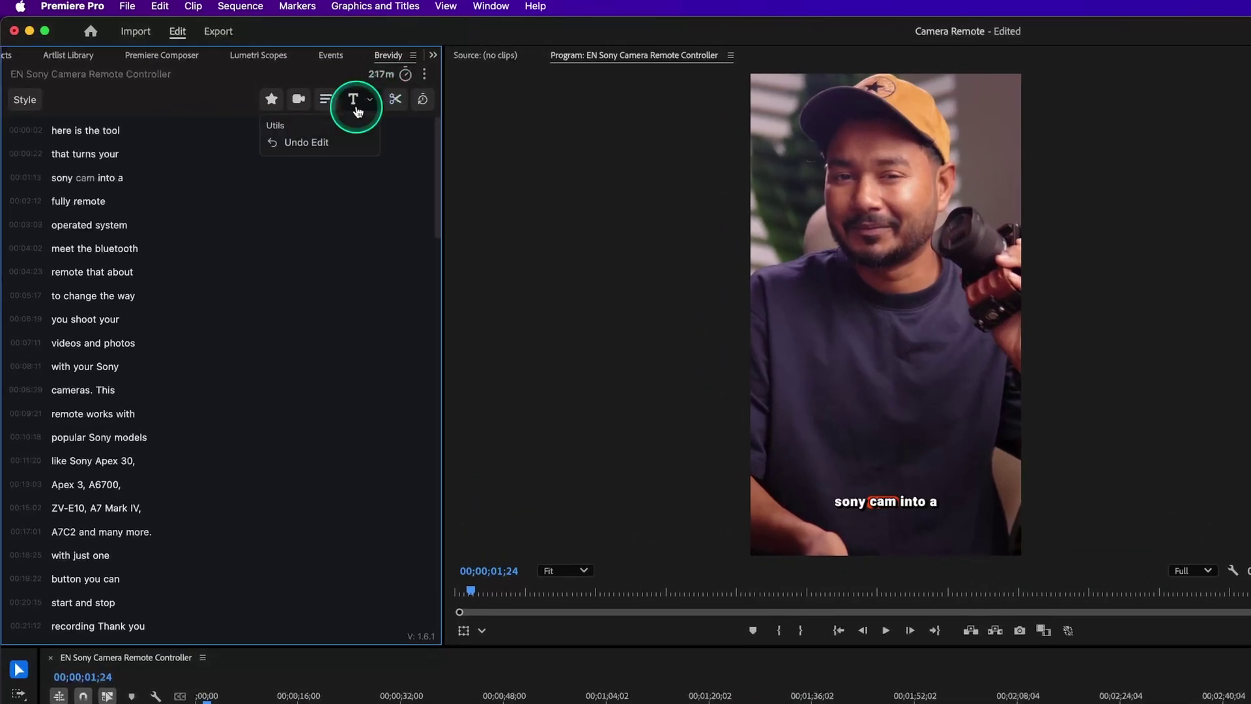
left_click(89, 185)
type("era")
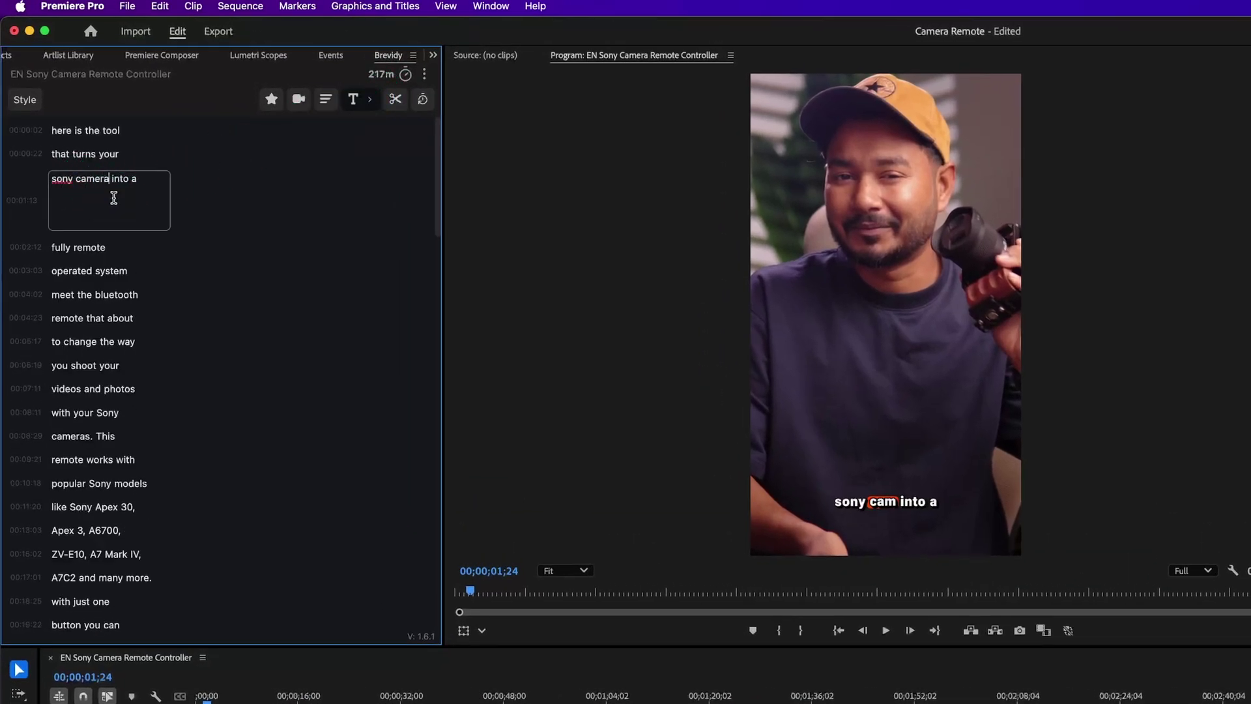
key("Return")
Merge 'videos and photos' with 'with your Sony cameras. This' into one caption.
left_click(322, 102)
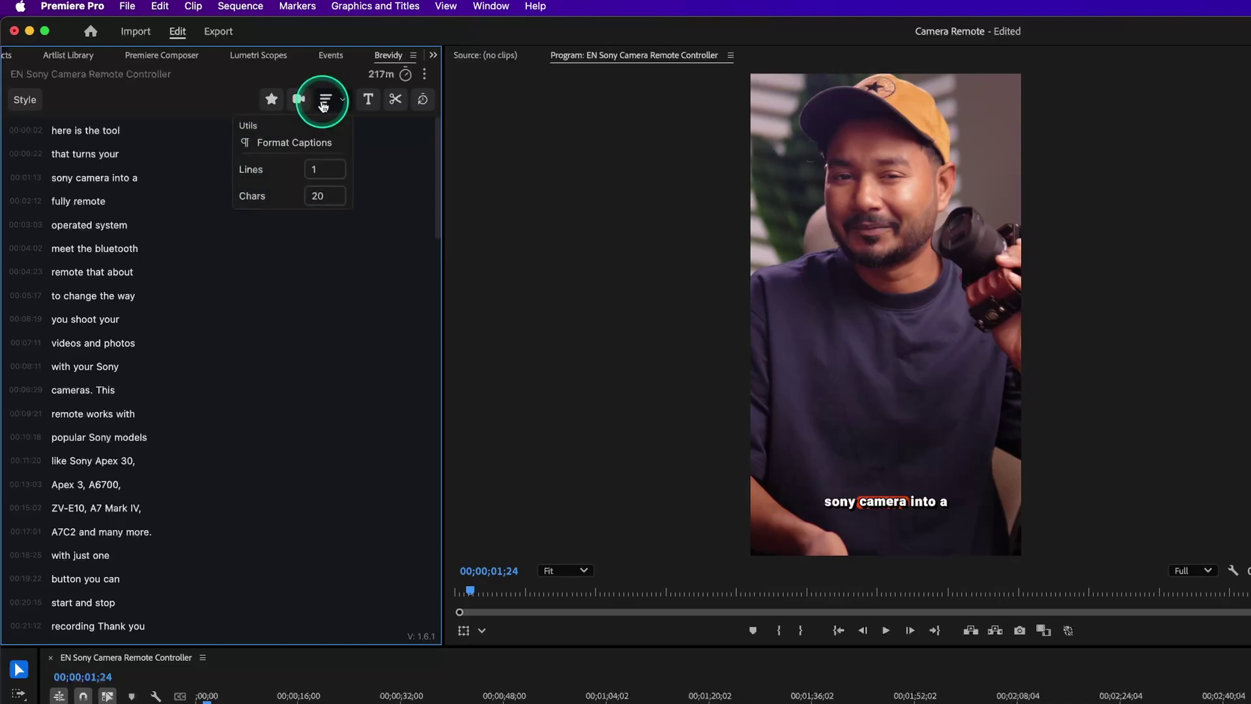
left_click(322, 107)
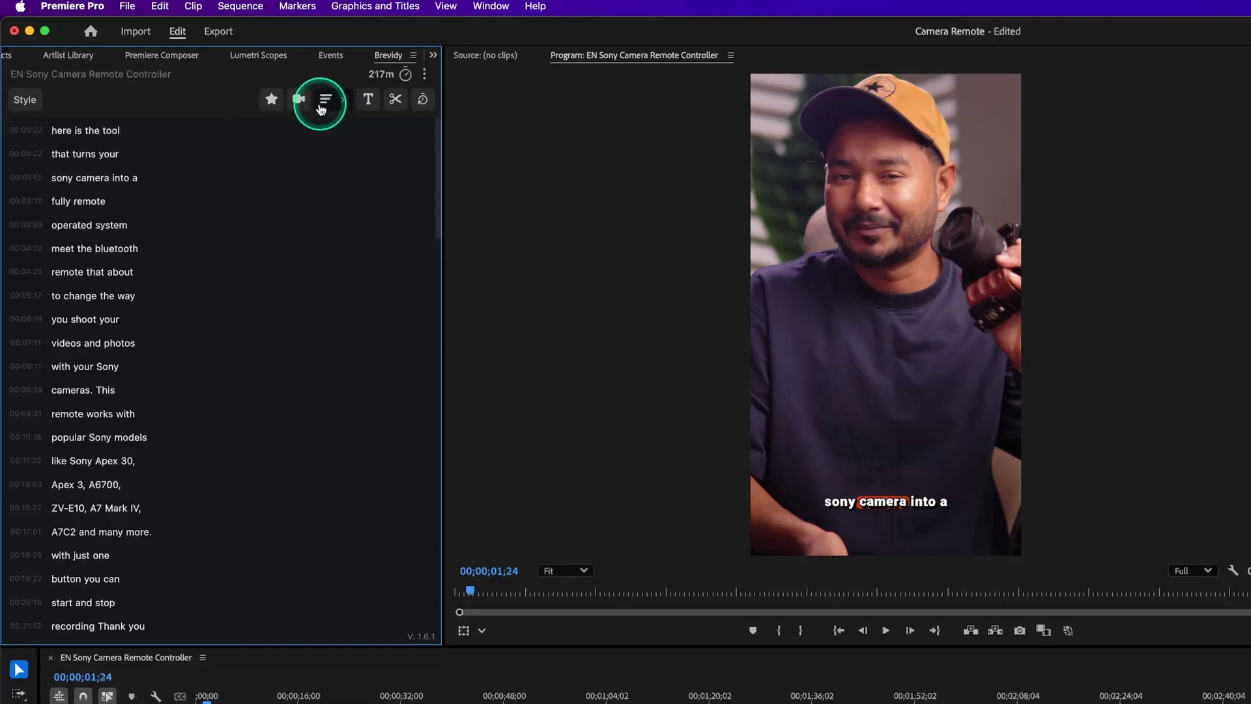
left_click(103, 345)
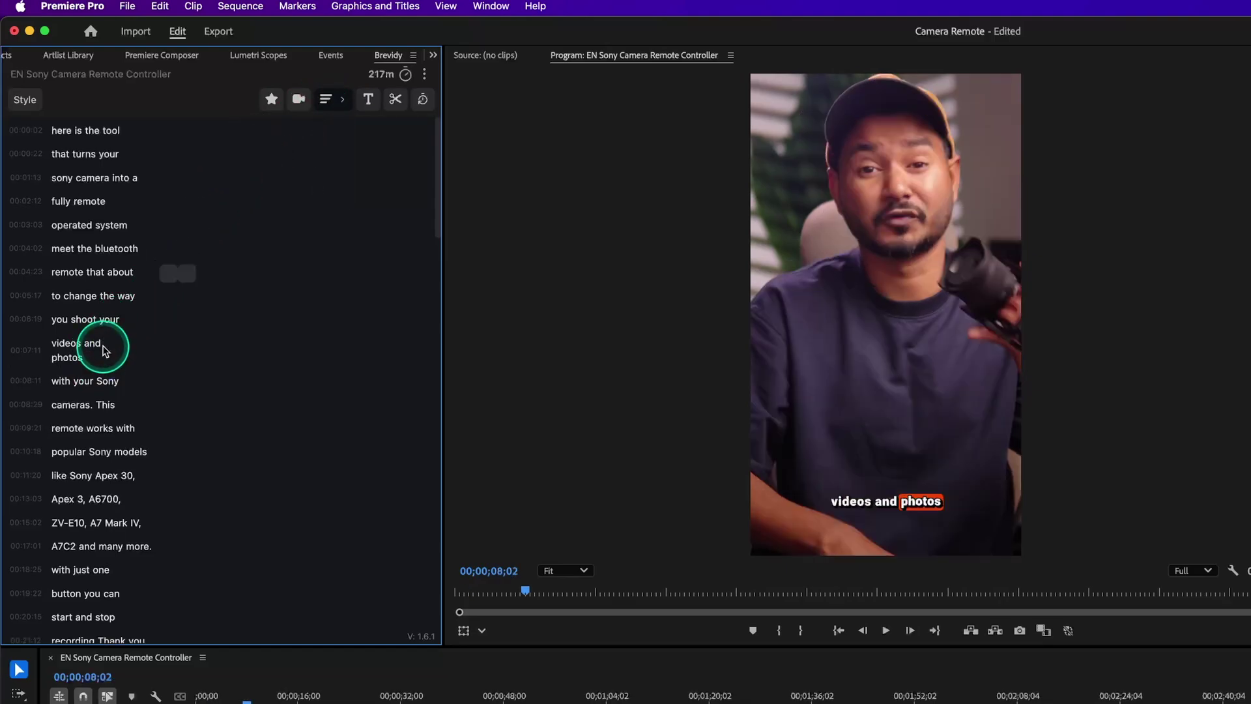
left_click(55, 358)
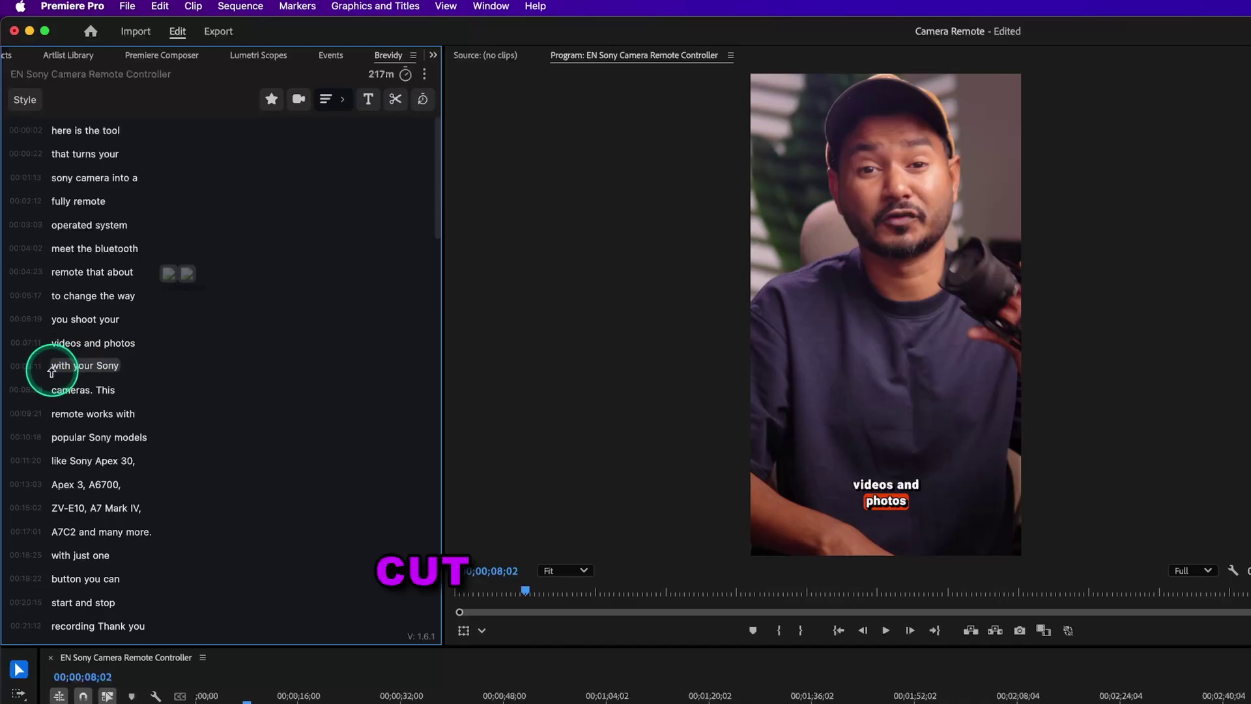
left_click(326, 100)
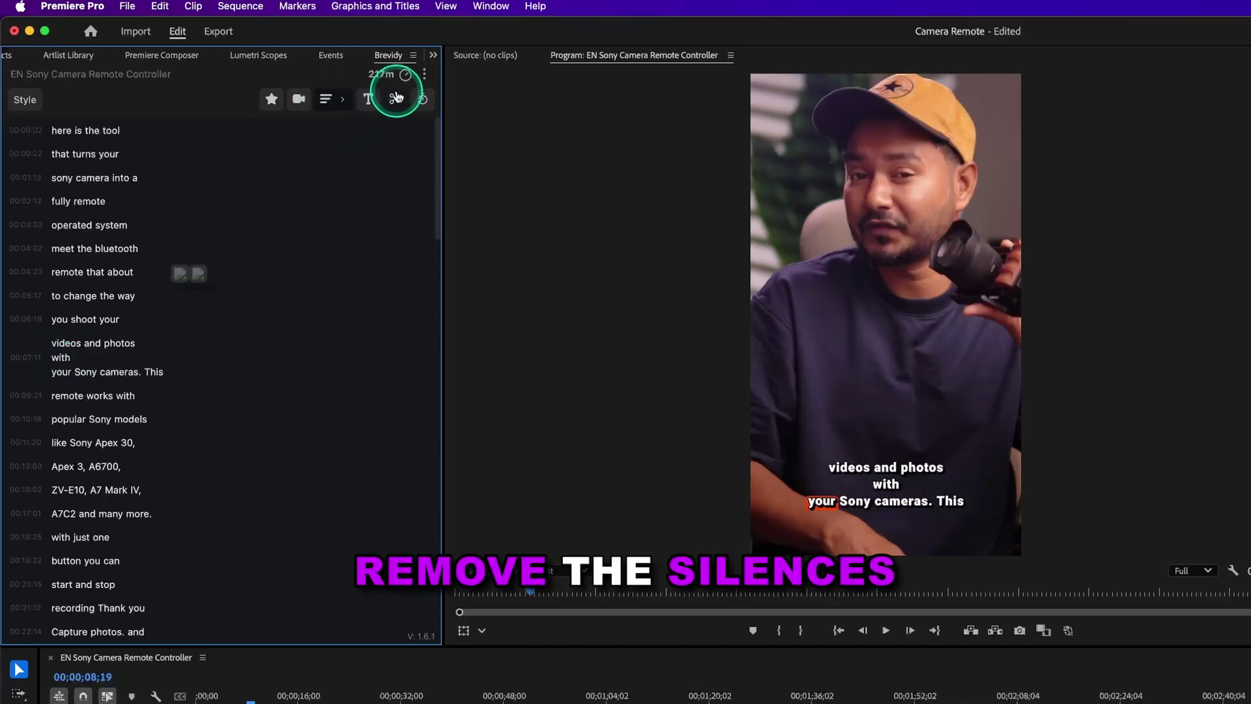
mouse_move(397, 99)
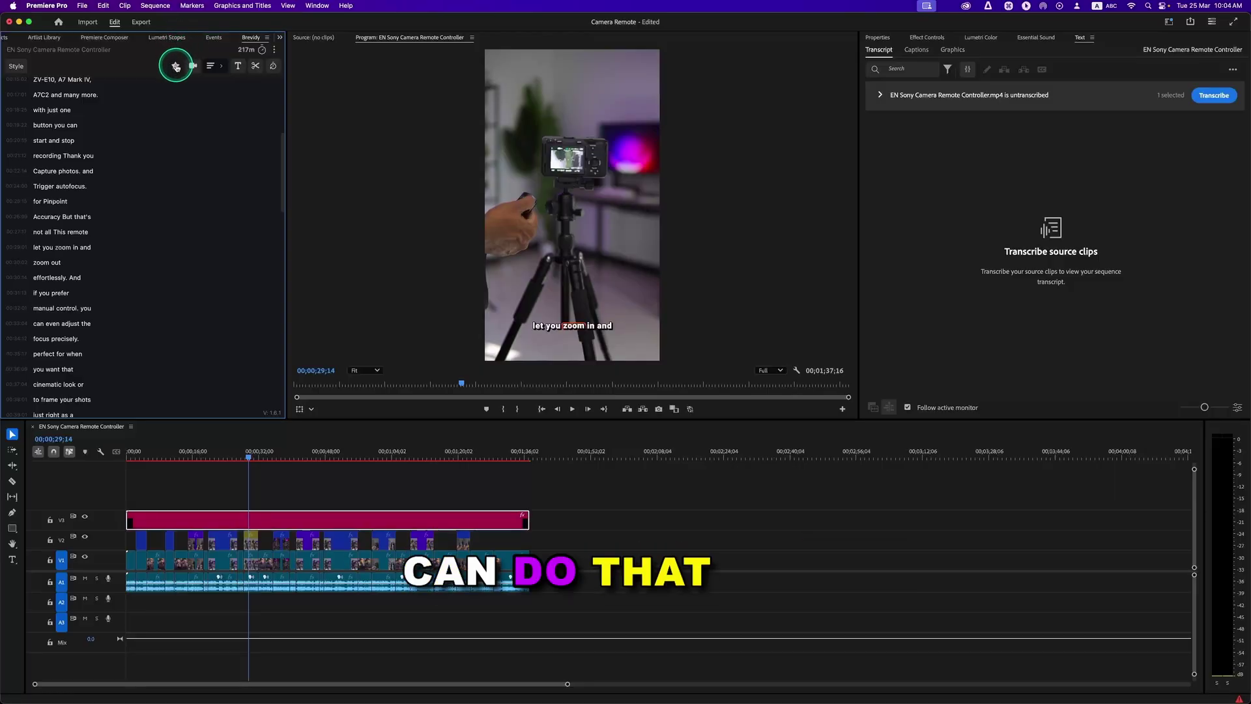
Highlight 'zoom', then apply AI Suggest Highlights to mark other key words like autofocus.
left_click(176, 66)
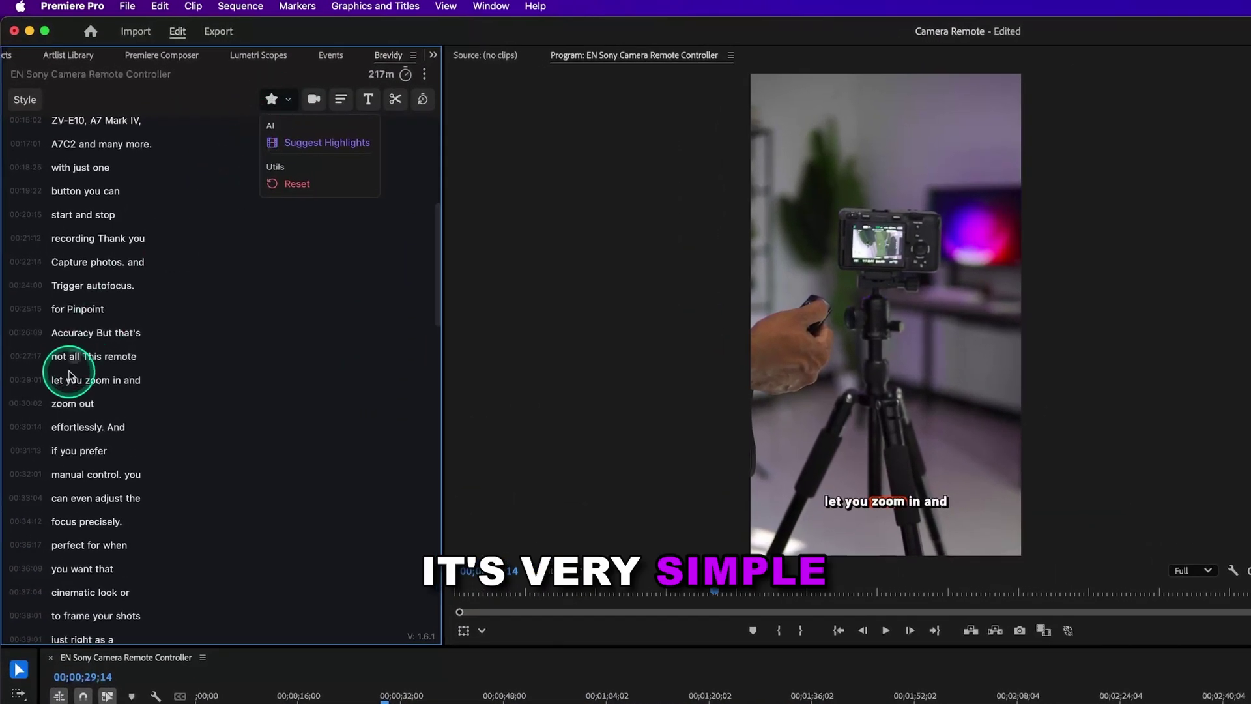
left_click(64, 404)
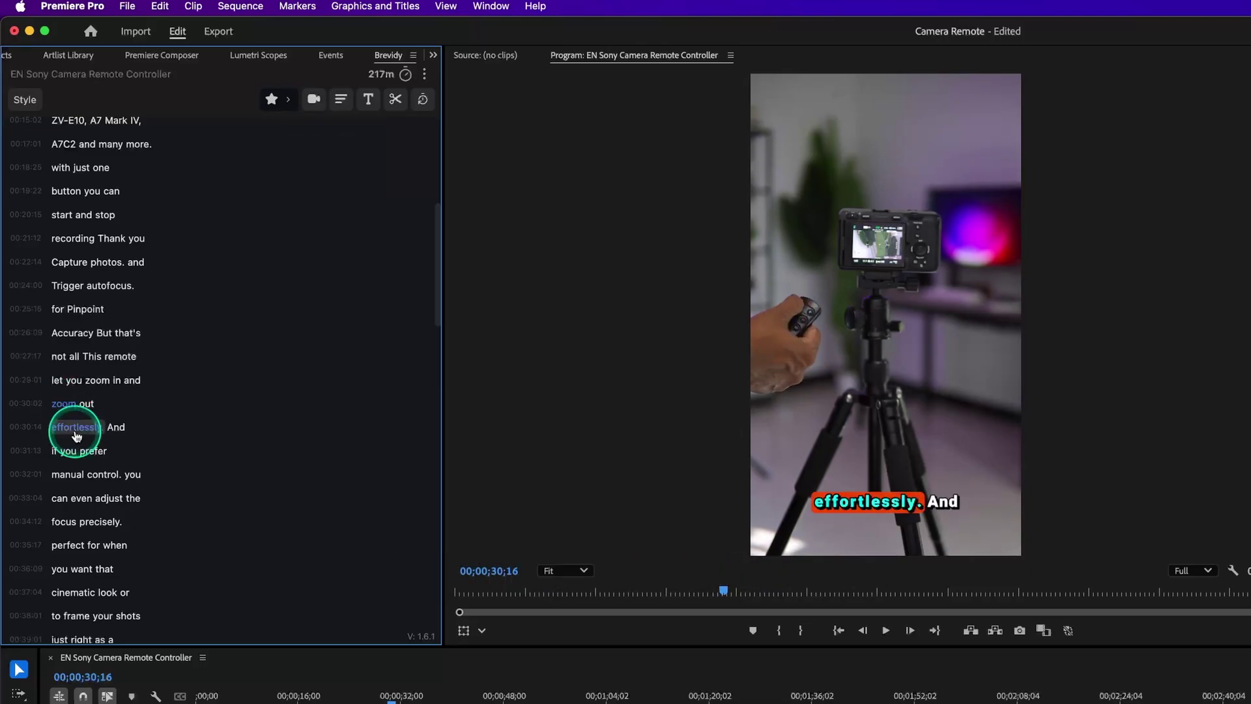
left_click(287, 101)
left_click(305, 142)
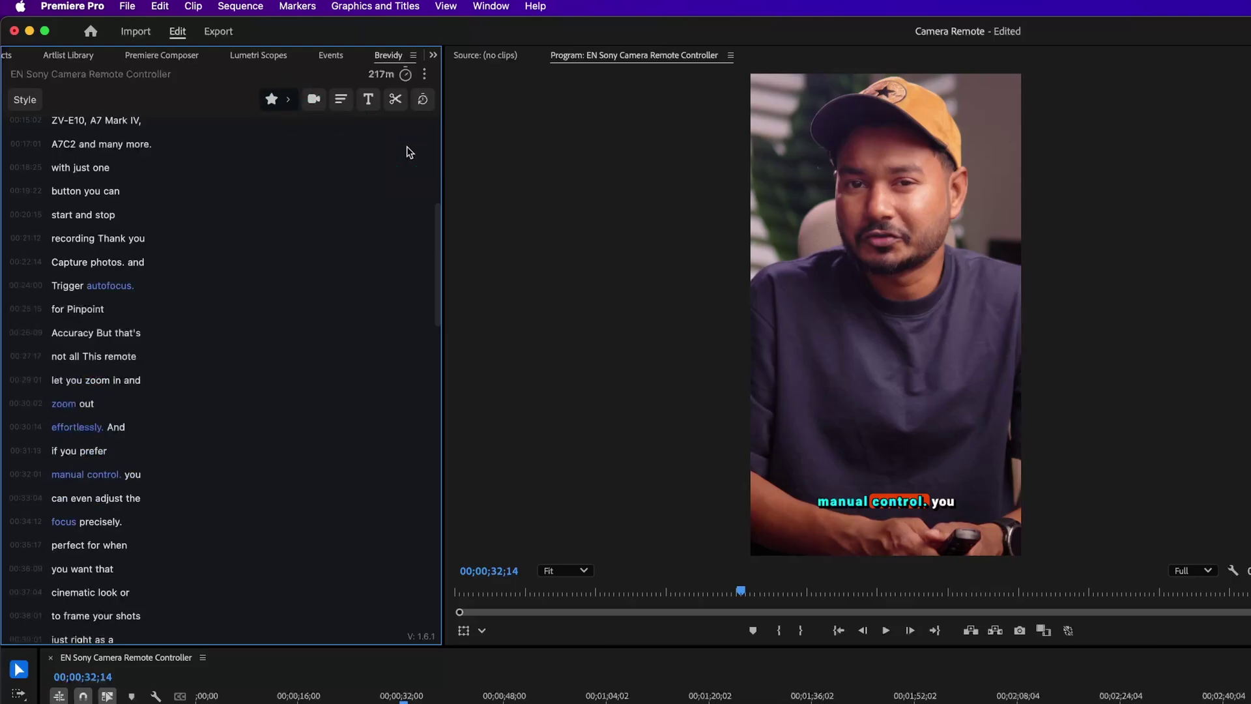
scroll(190, 339, "down", 15)
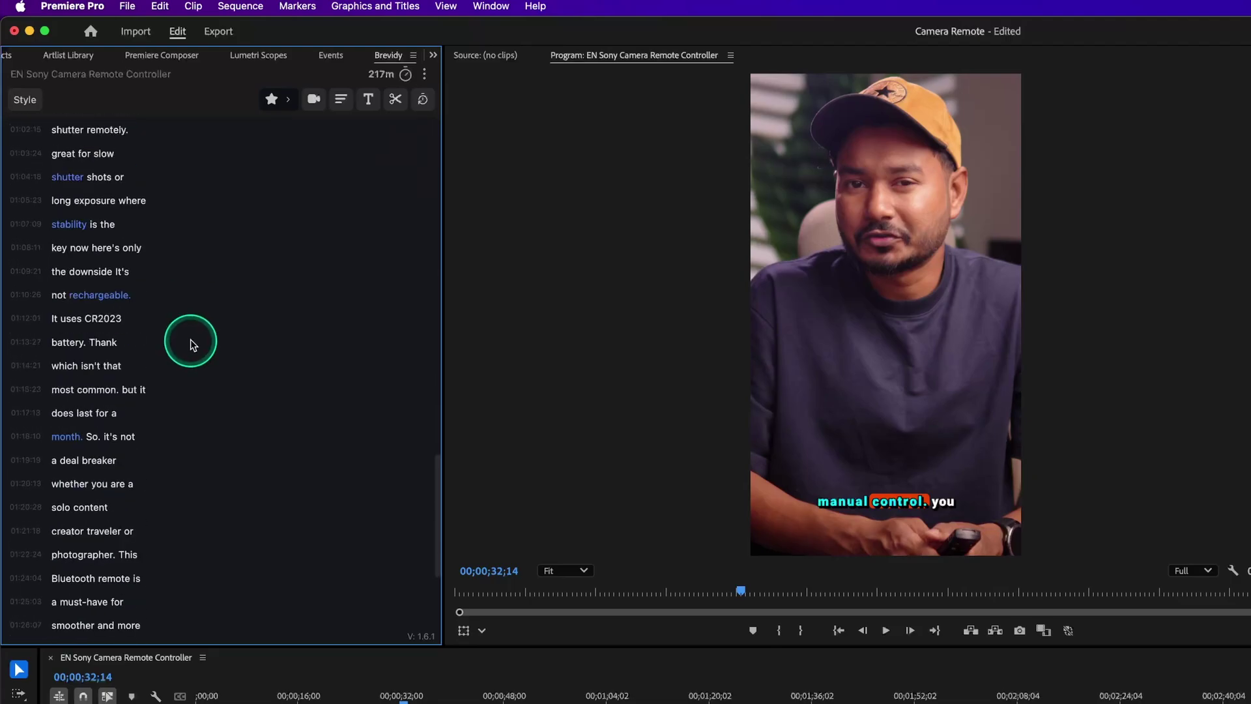
scroll(190, 342, "down", 5)
left_click(313, 101)
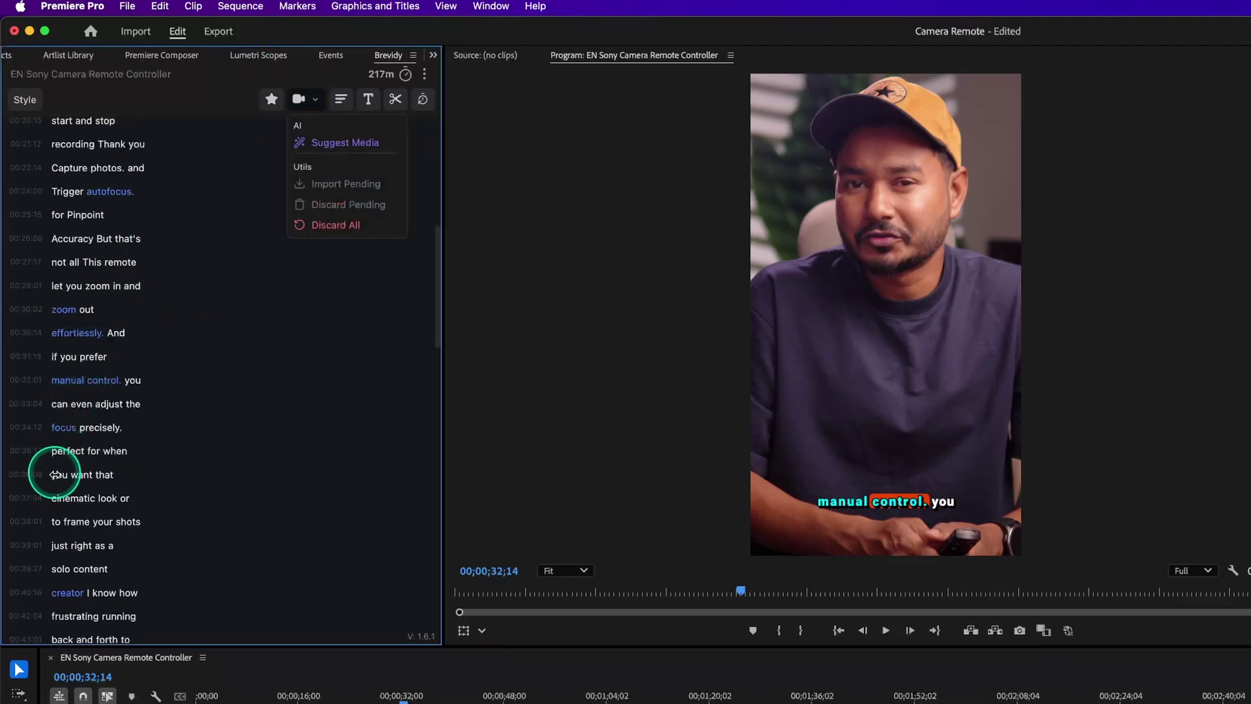
Select the 'cinematic look' caption and search stock media for Cinematic Look.
left_click(58, 499)
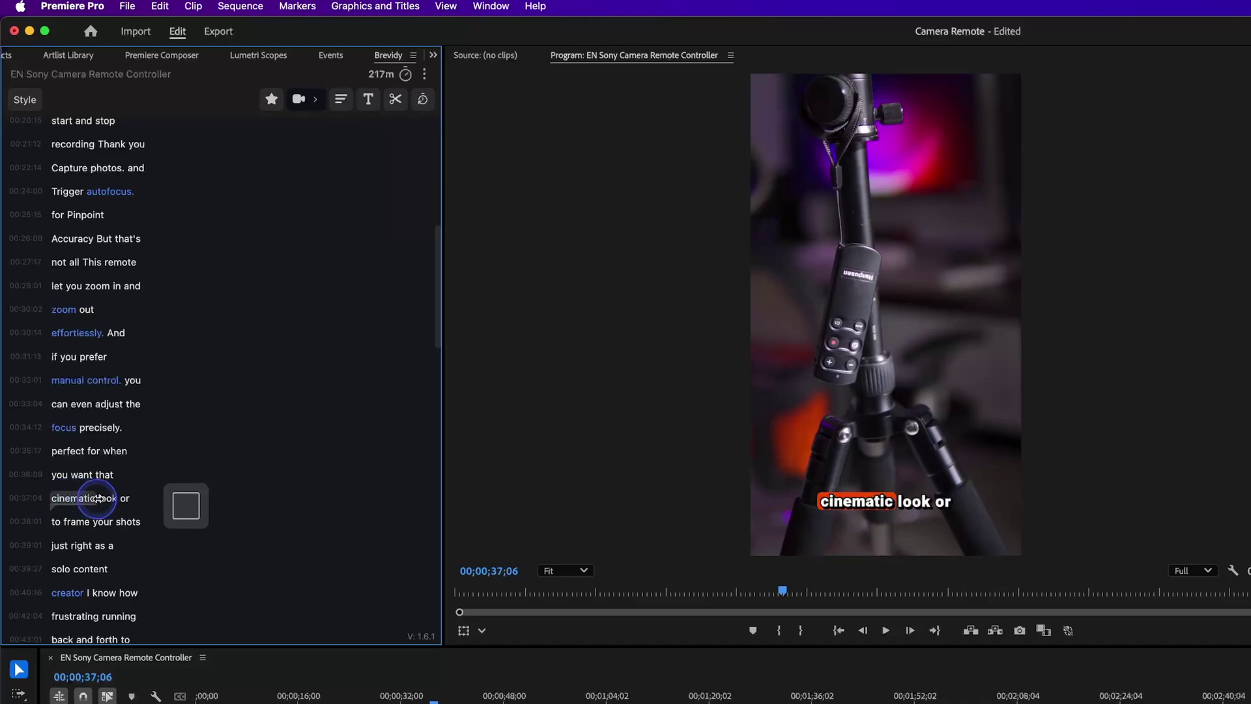
left_click_drag(107, 498, 108, 501)
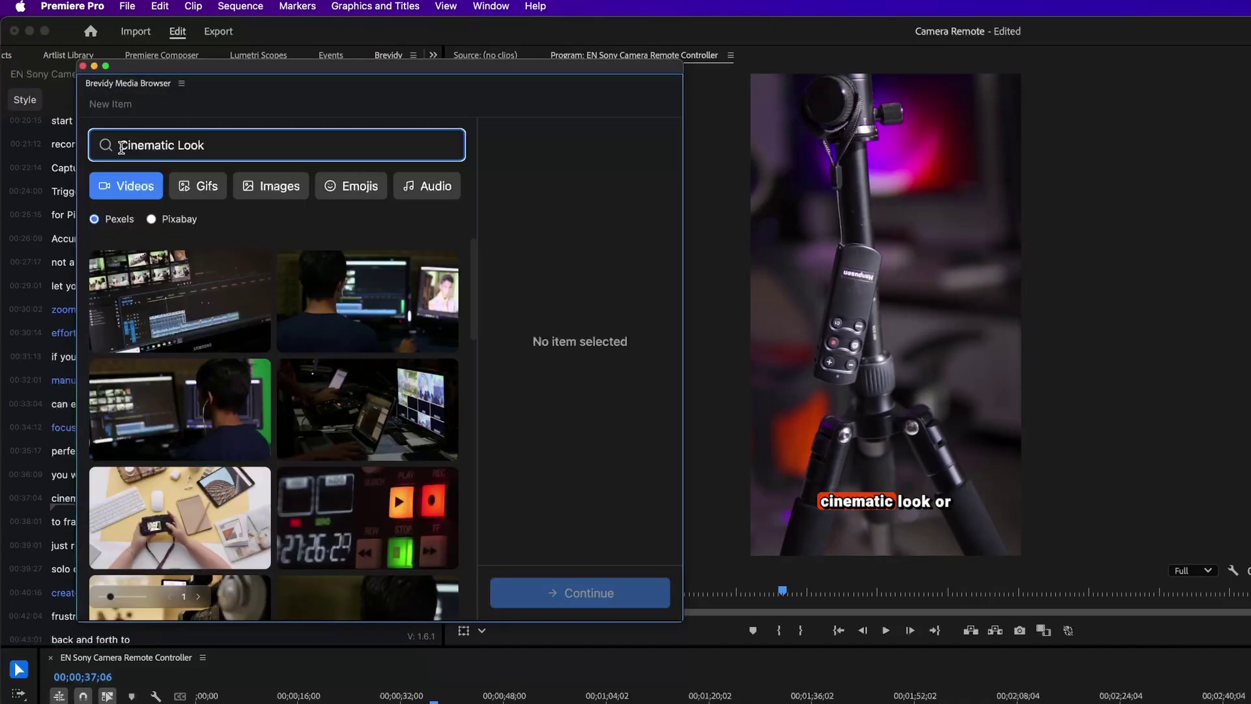
key("Return")
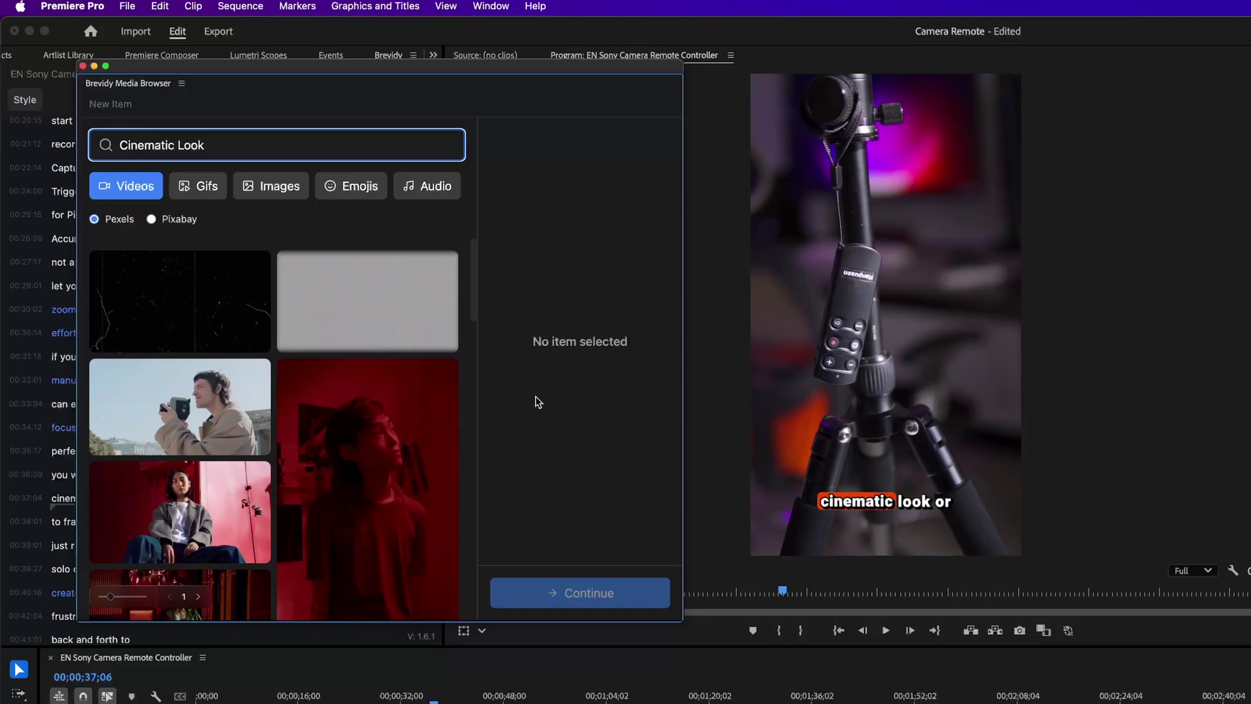
scroll(352, 404, "down", 5)
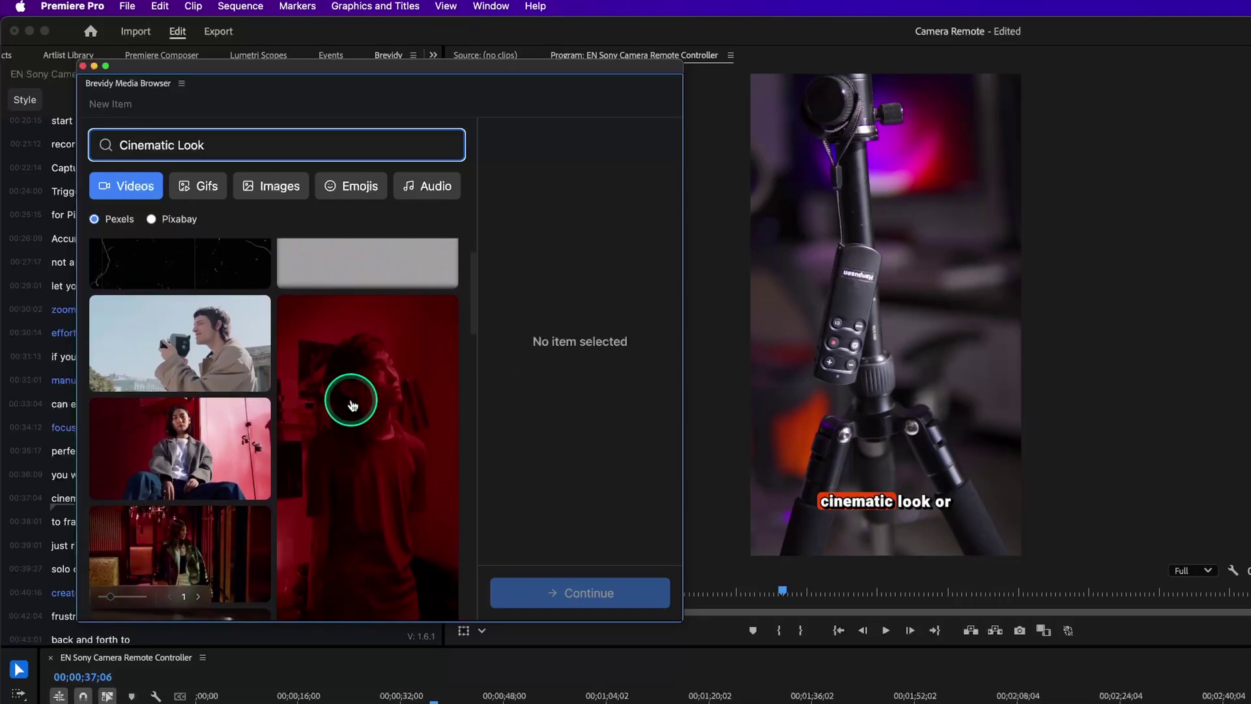
scroll(352, 404, "down", 1)
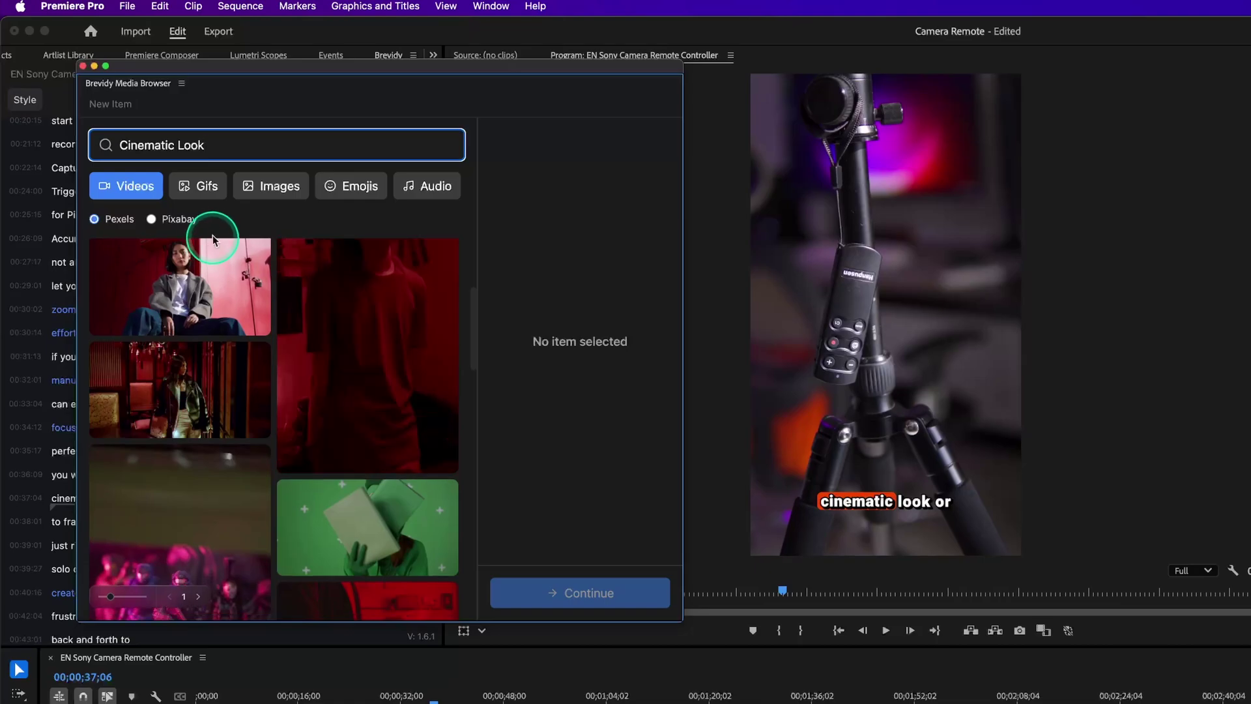
Browse the GIF, image and emoji results, then go back to video results and try the Pixabay source.
left_click(207, 198)
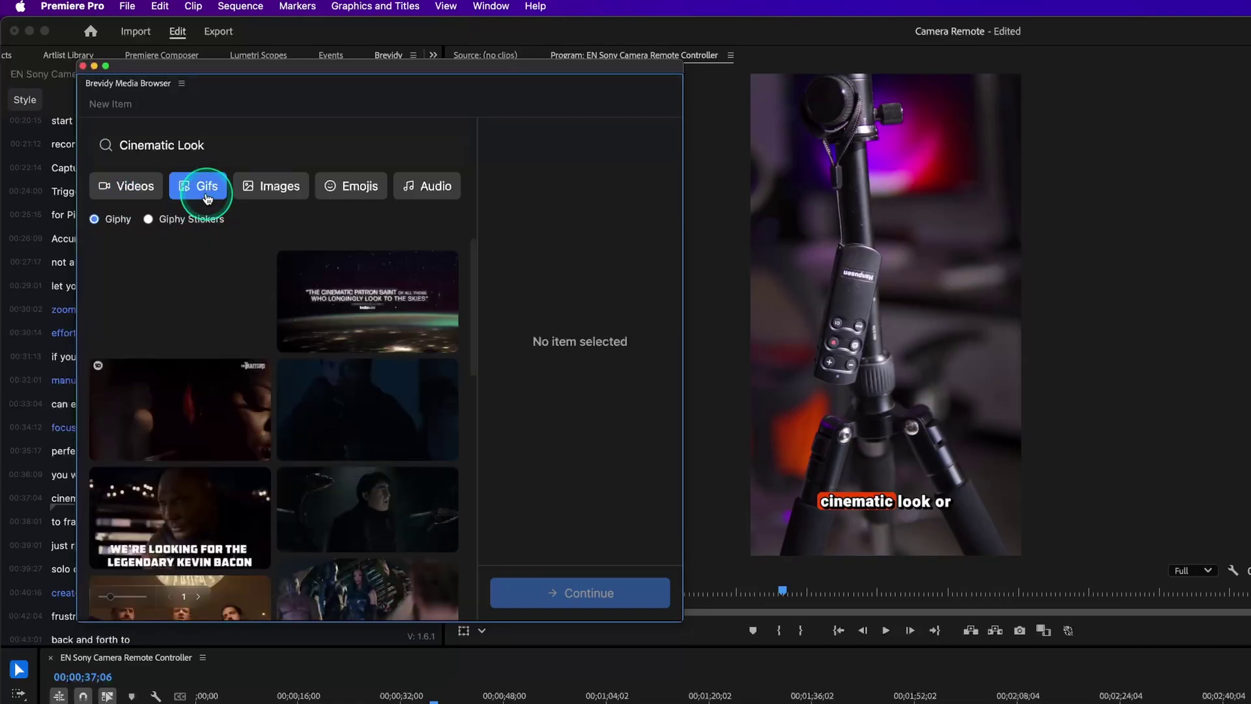
left_click(261, 189)
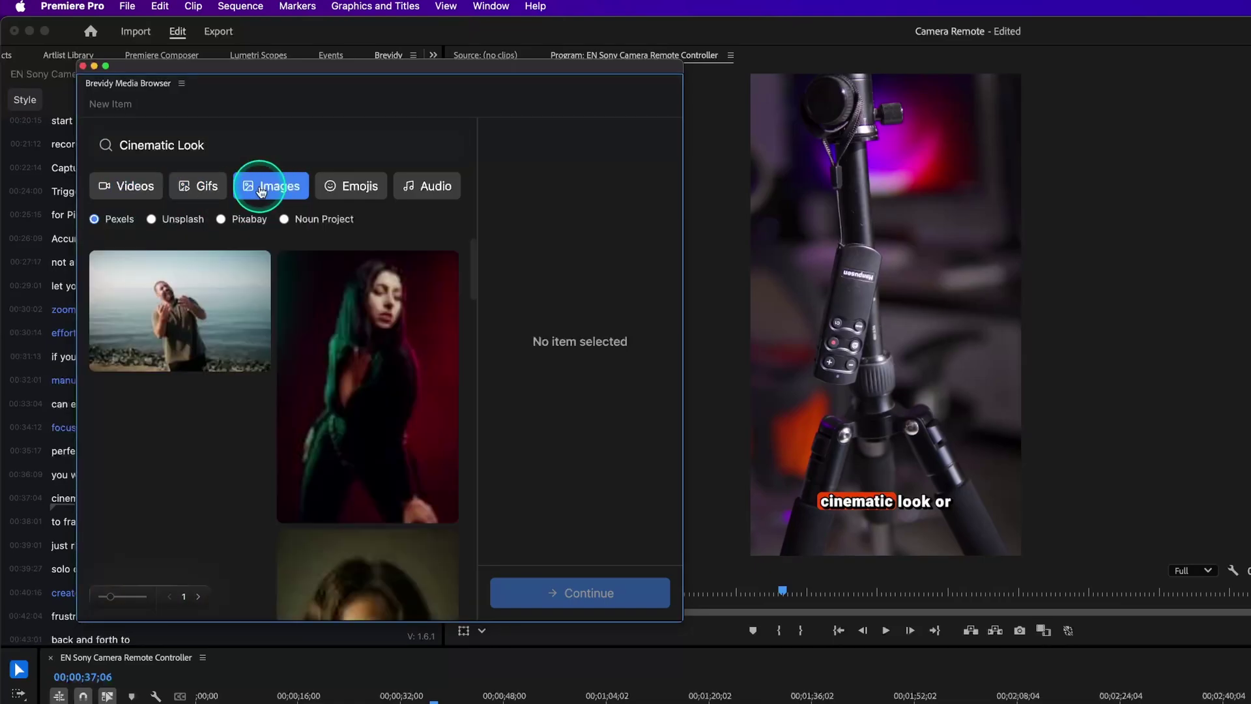
left_click(336, 186)
left_click(126, 186)
left_click(152, 219)
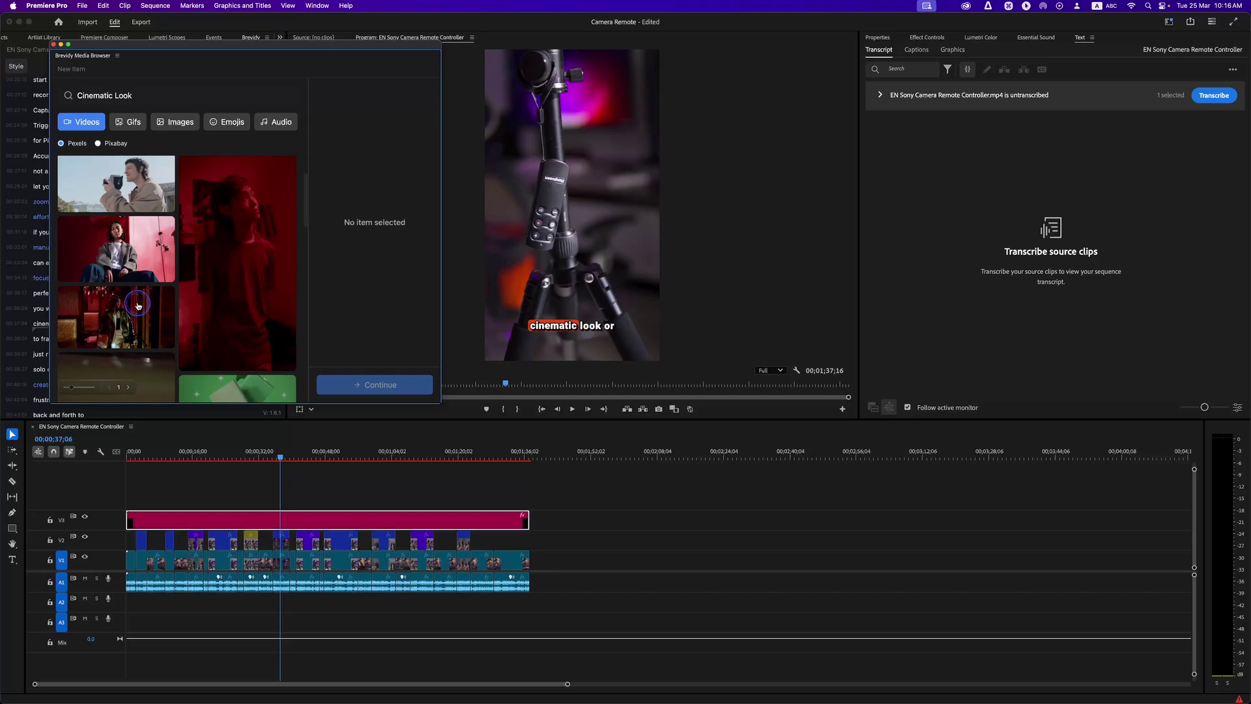
Insert the Pexels woman-in-red-room video as a full-screen clip at 'cinematic look'.
left_click(138, 305)
left_click(391, 384)
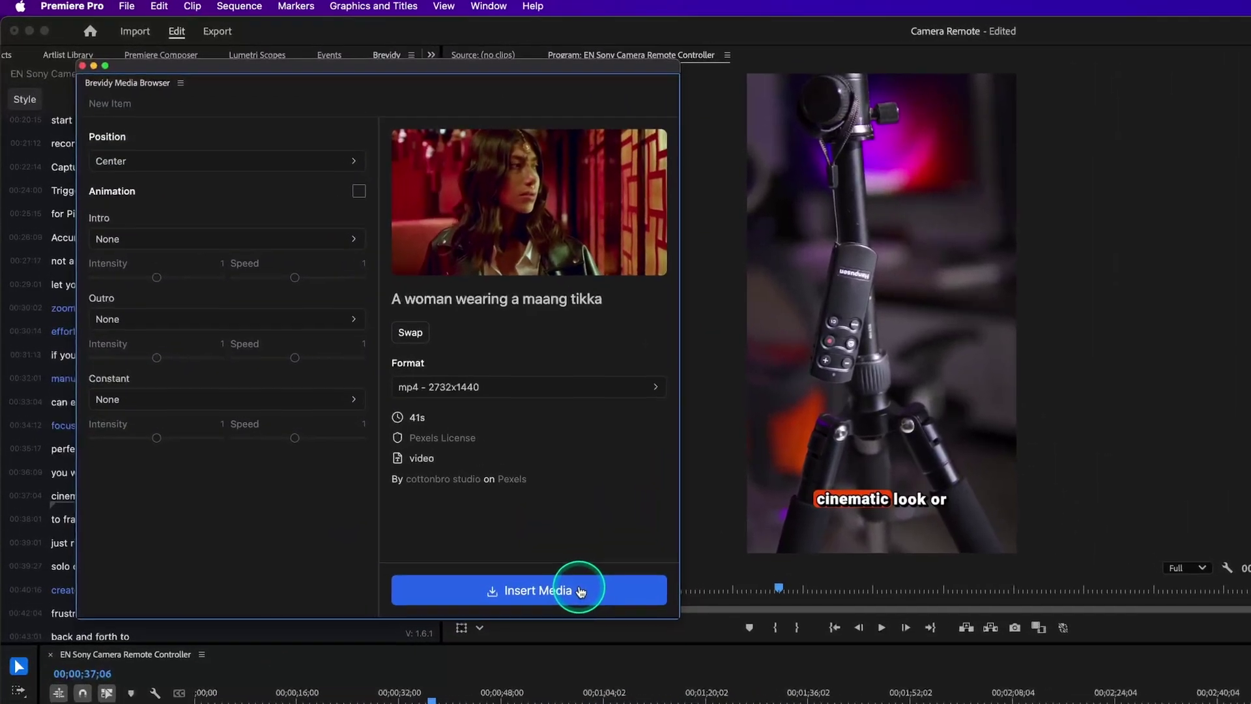
left_click(522, 591)
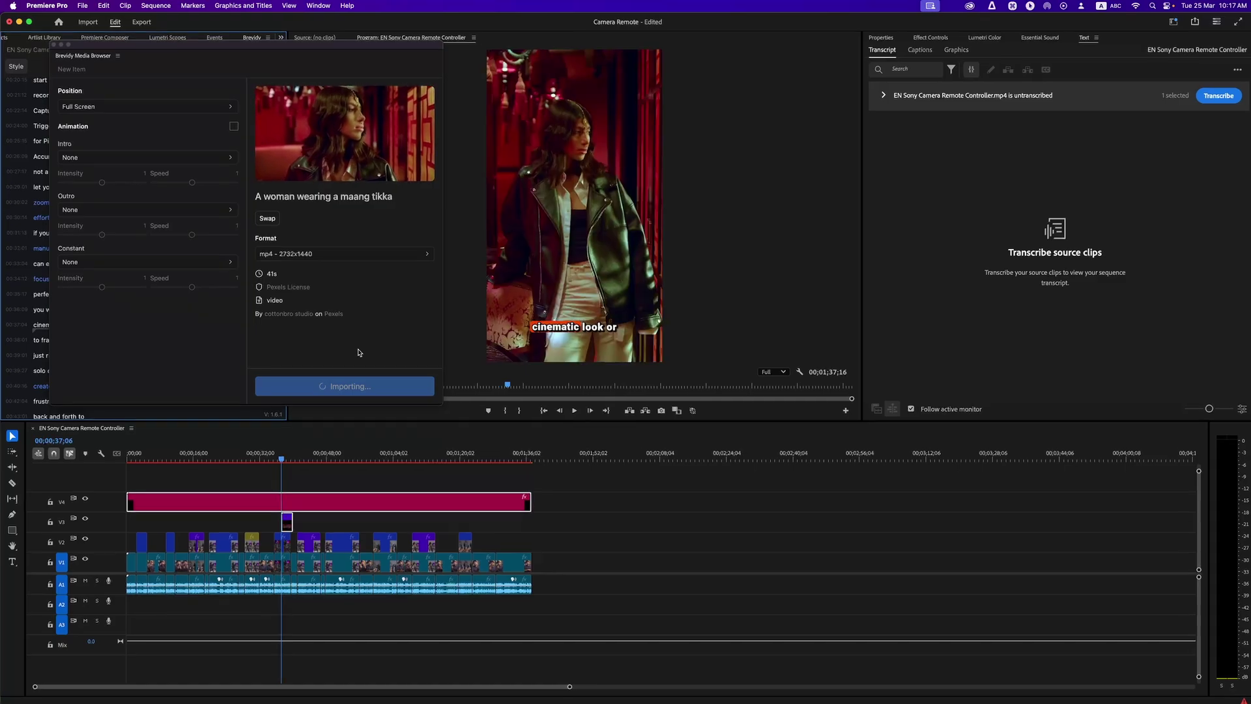
left_click(326, 103)
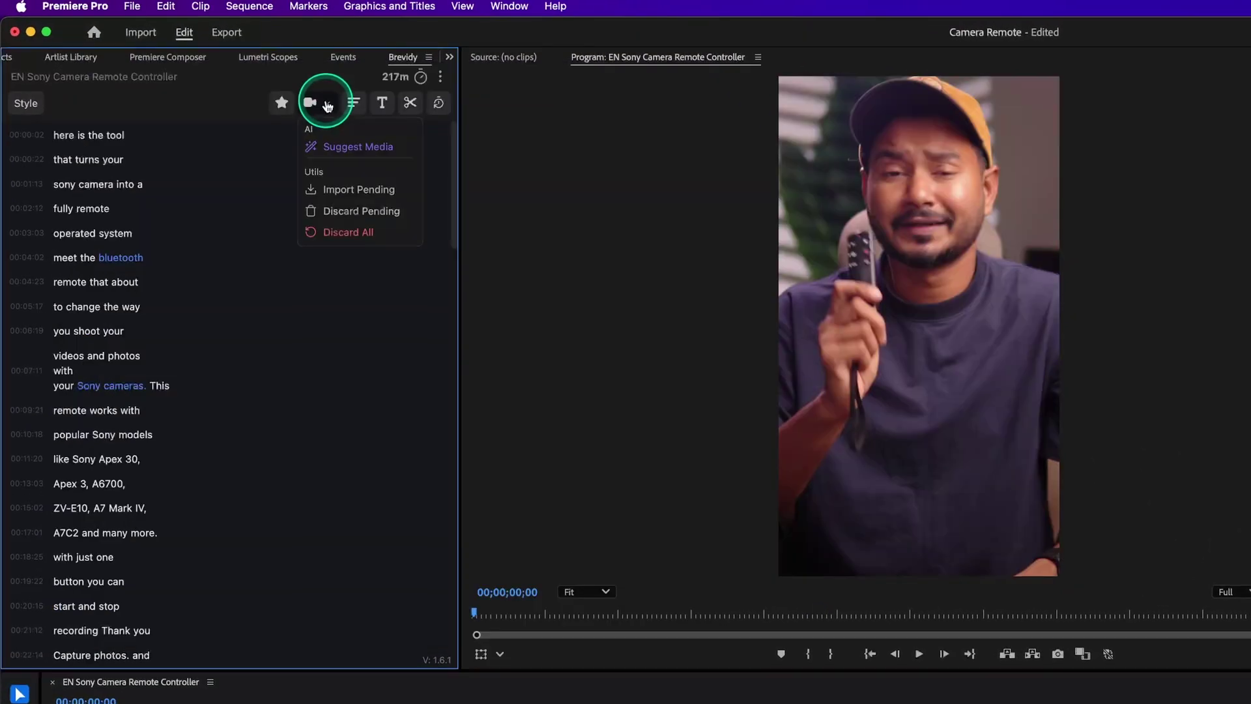
Generate AI media suggestions with Gifs as the media type.
left_click(334, 145)
left_click(191, 154)
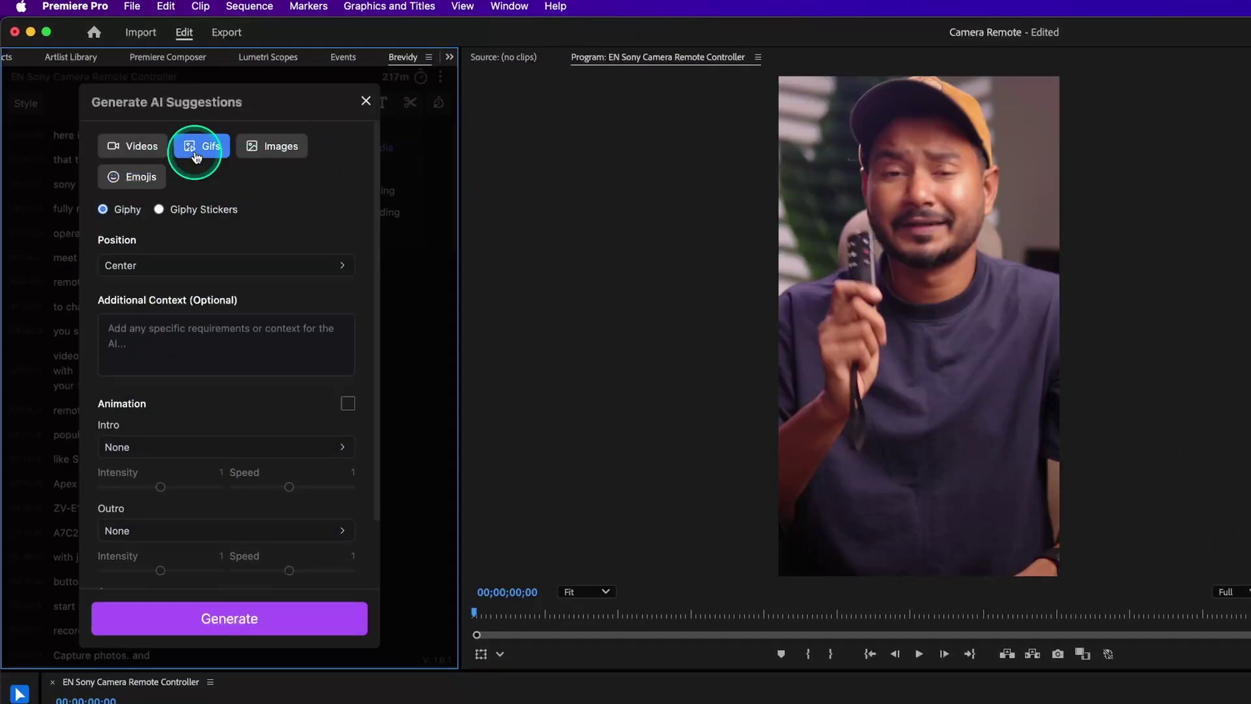
left_click(238, 618)
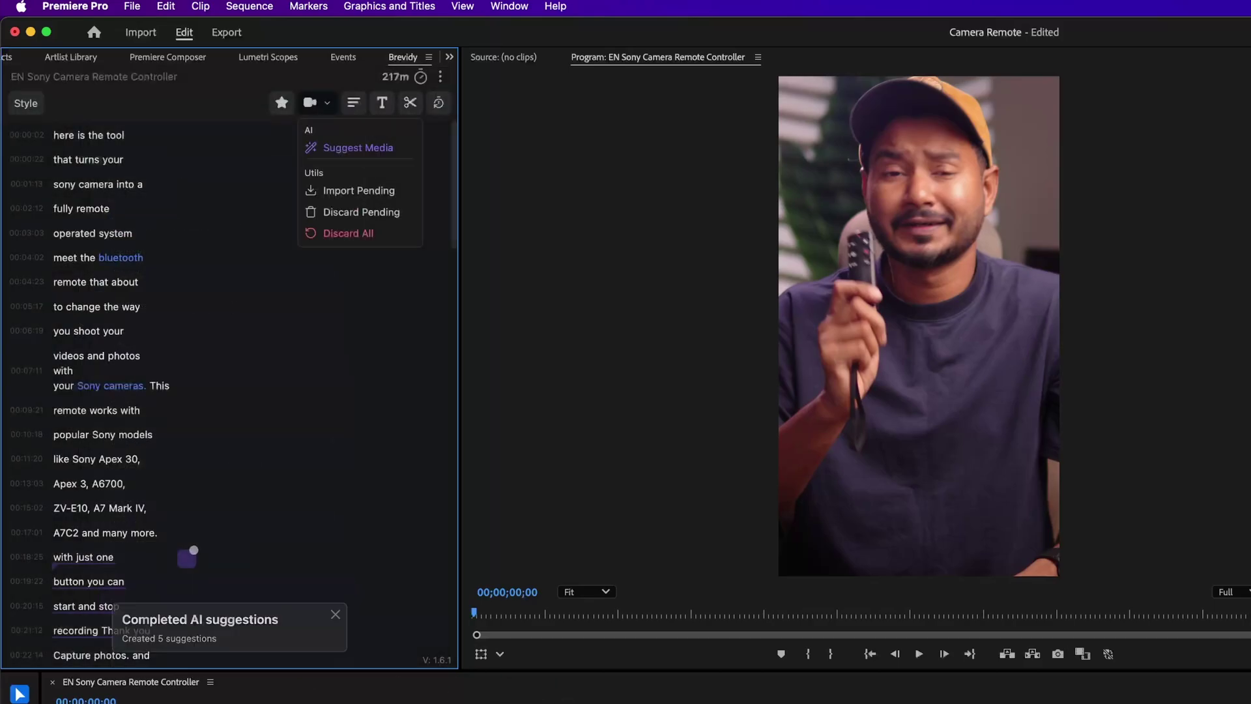
left_click(187, 566)
Import the 5 pending Giphy GIF suggestions into the sequence.
scroll(187, 570, "down", 10)
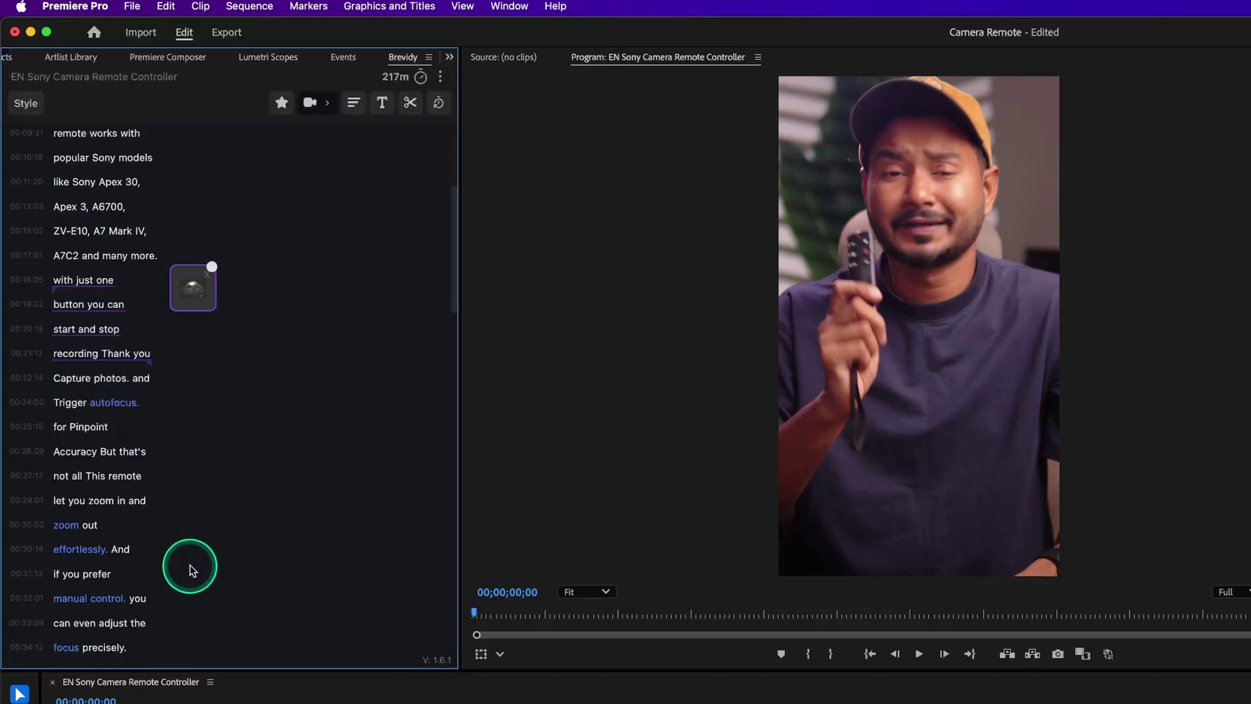
scroll(235, 326, "up", 10)
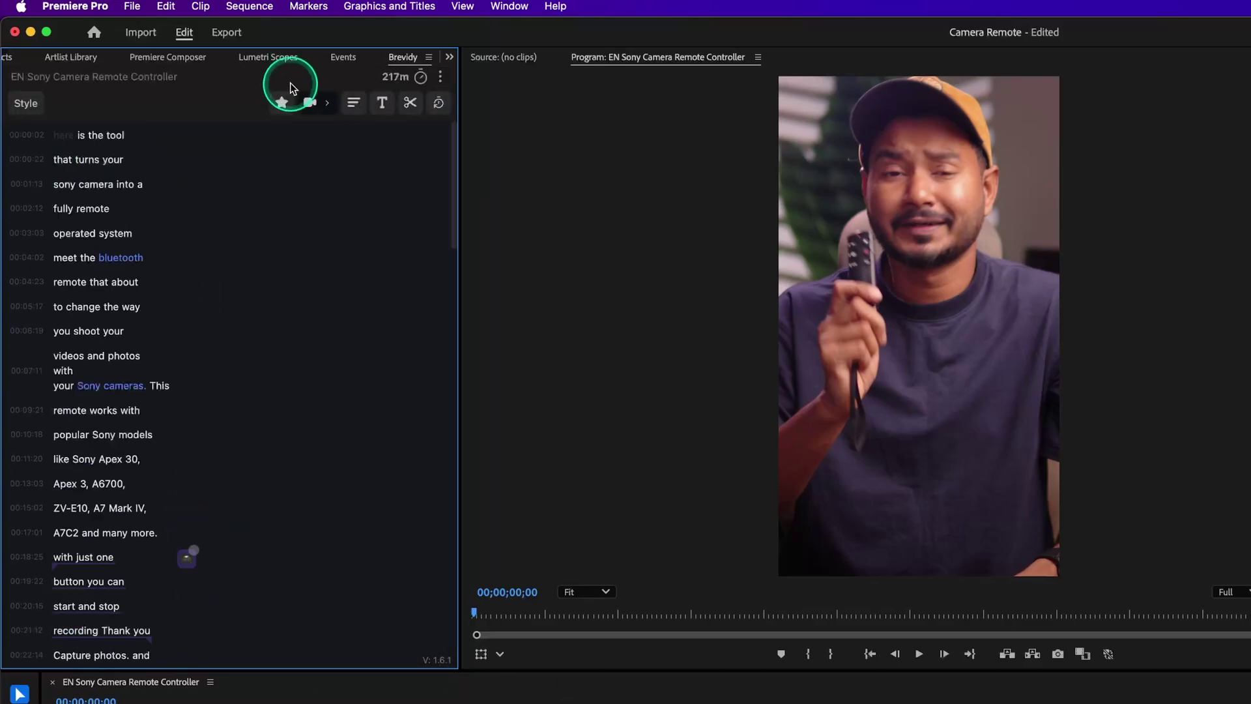
left_click(333, 108)
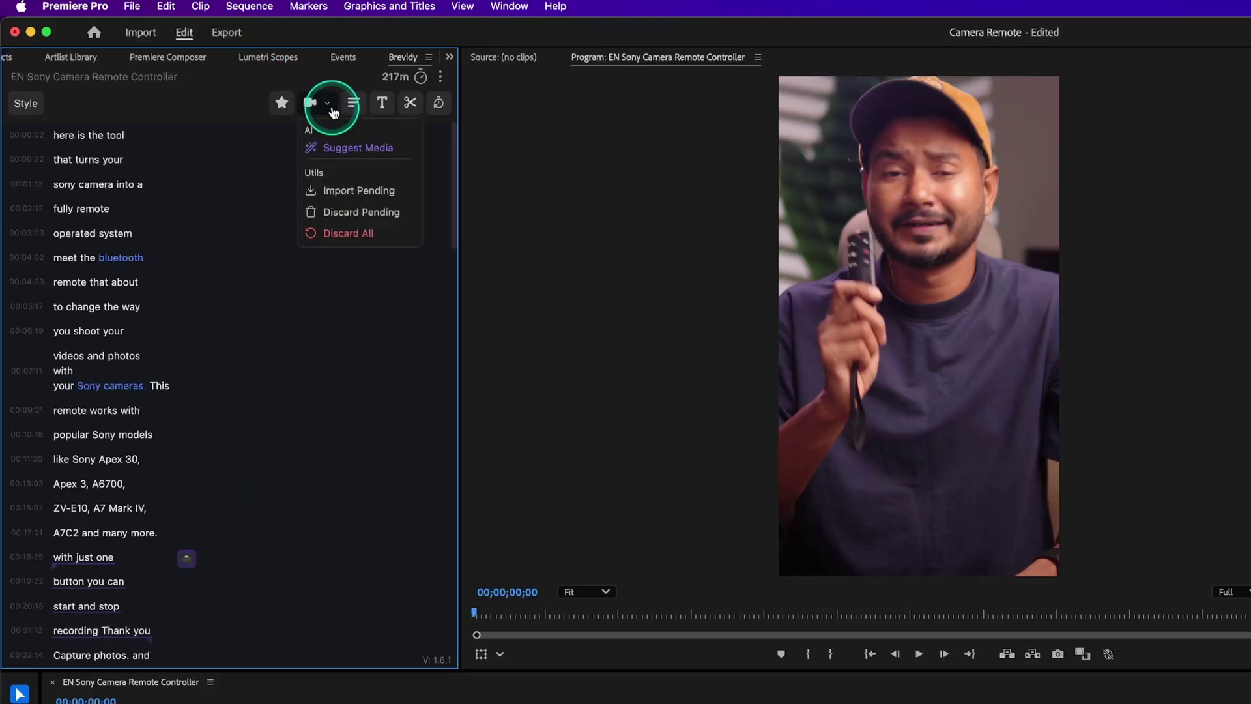
left_click(350, 190)
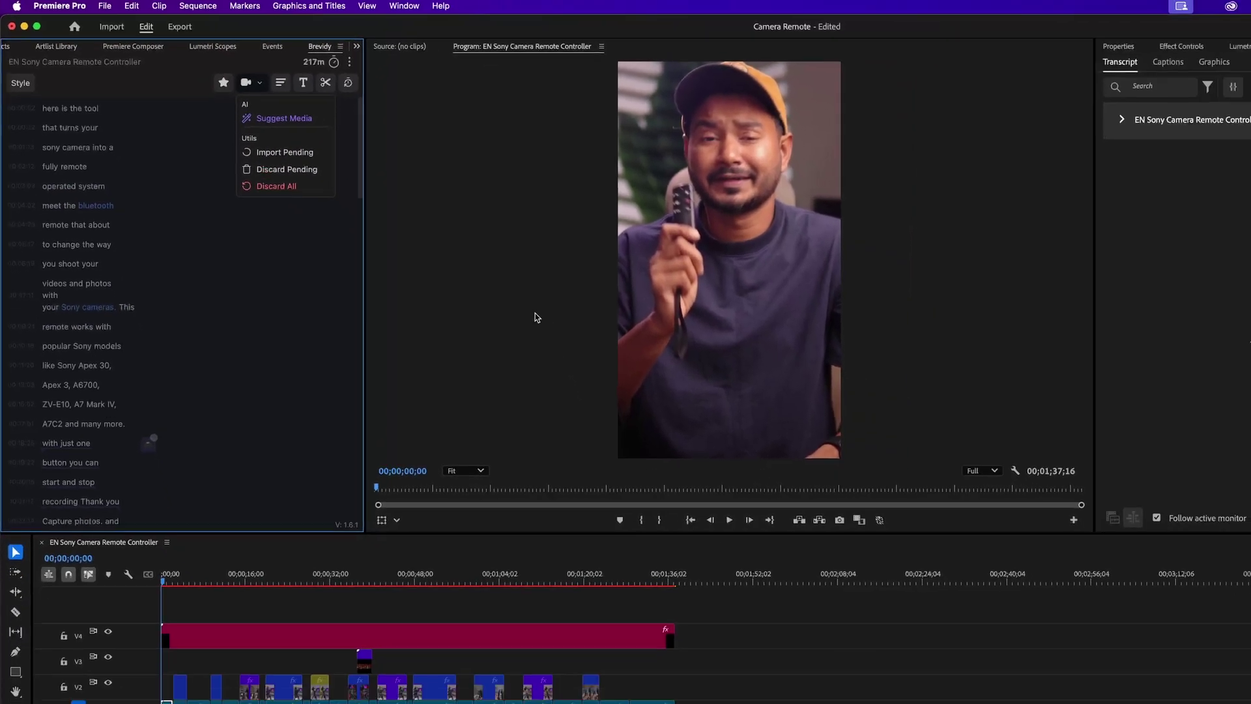